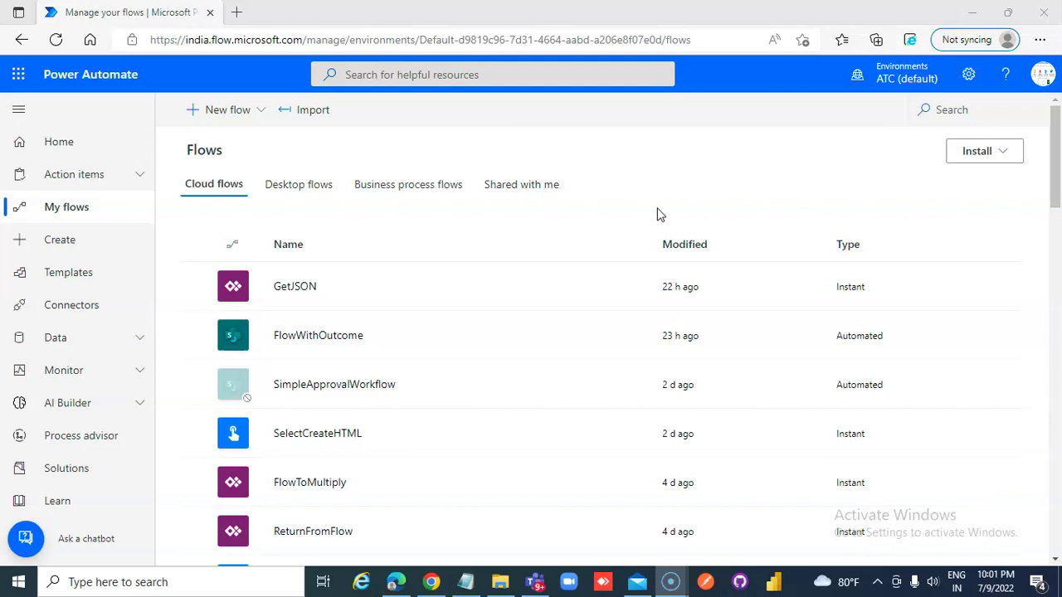
- Start a new flow of type Instant cloud flow
click(220, 118)
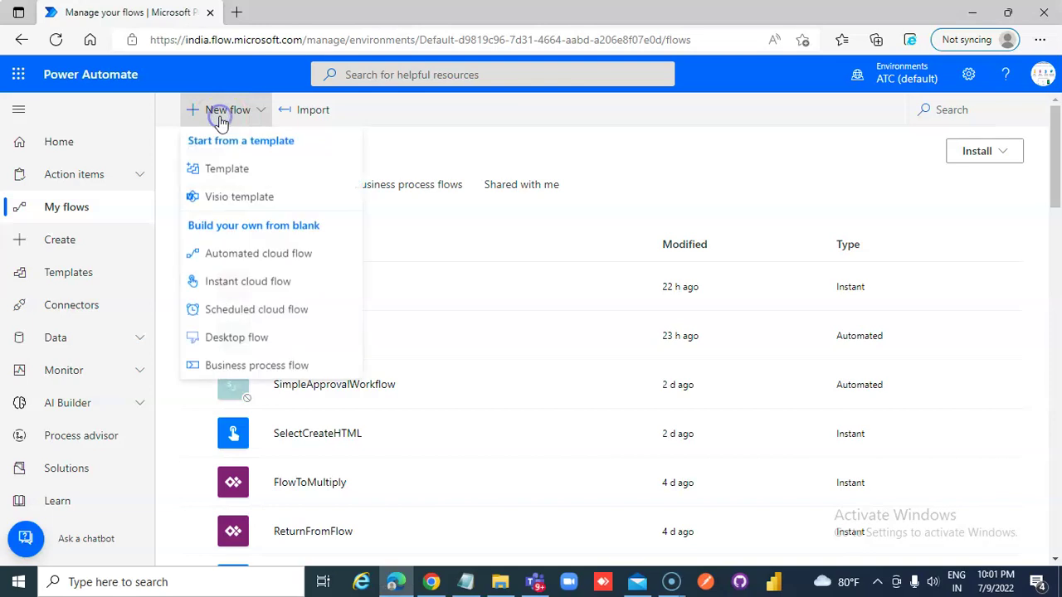
click(259, 283)
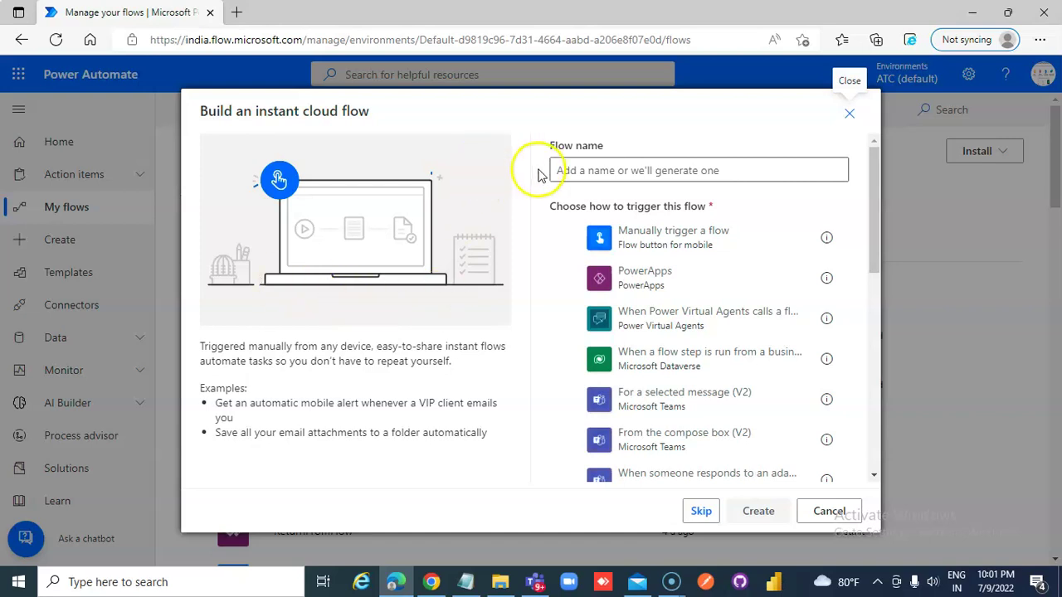
- Name the flow FlowParseJSON, pick the 'Manually trigger a flow' trigger, and create it
click(602, 166)
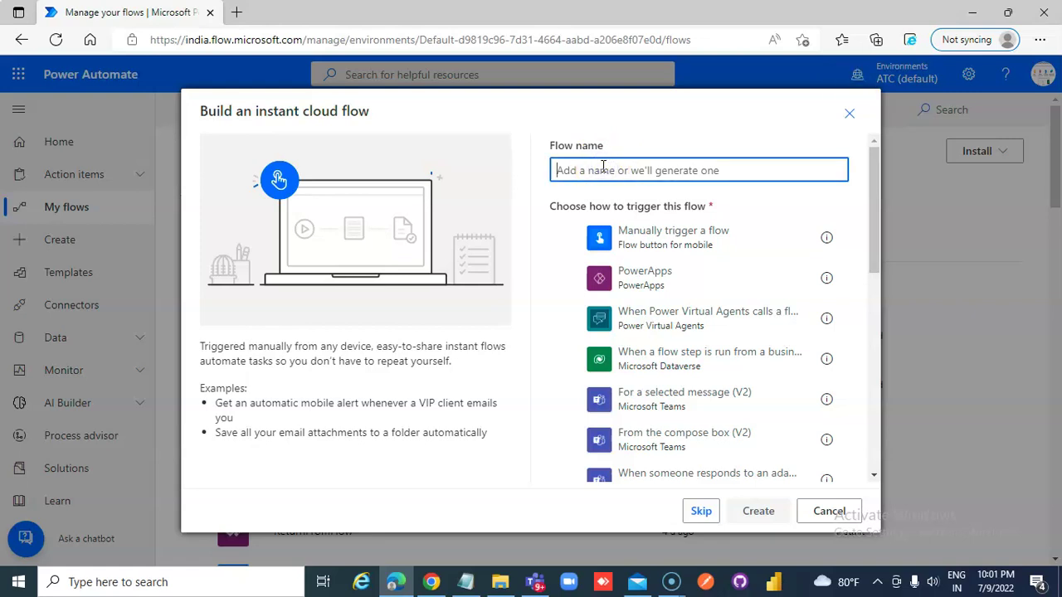
text(FLow)
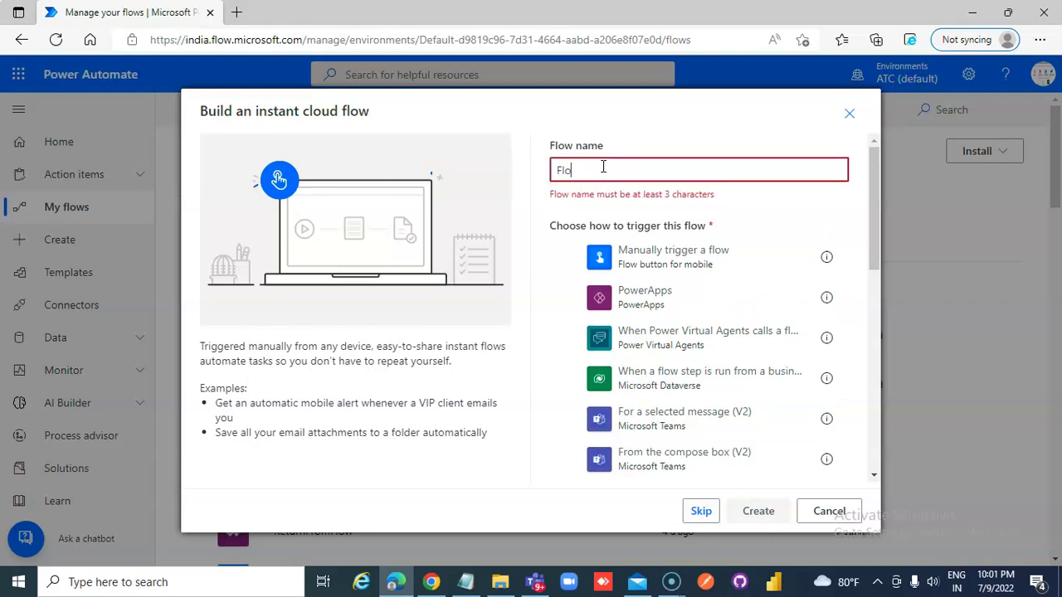
text(wParseJSON)
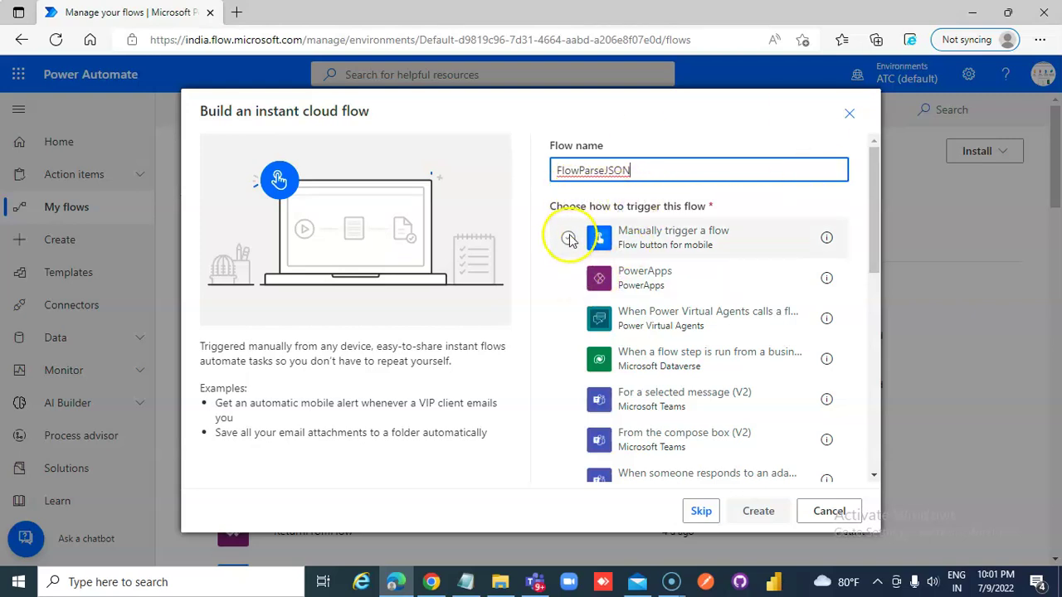
click(568, 237)
click(758, 512)
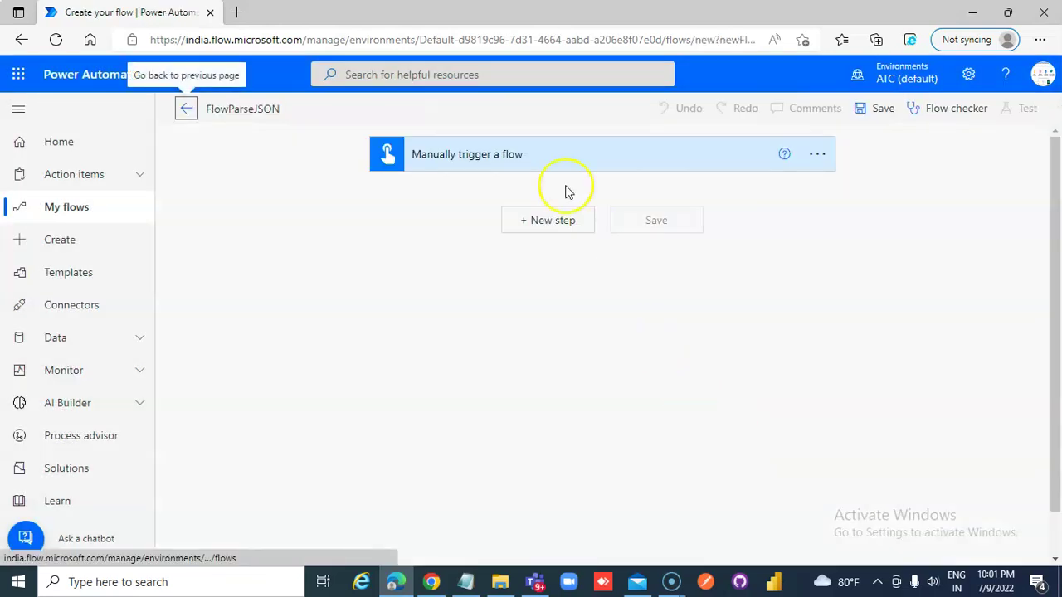
- Add a Compose action below the manual trigger and place the cursor in its Inputs
click(544, 223)
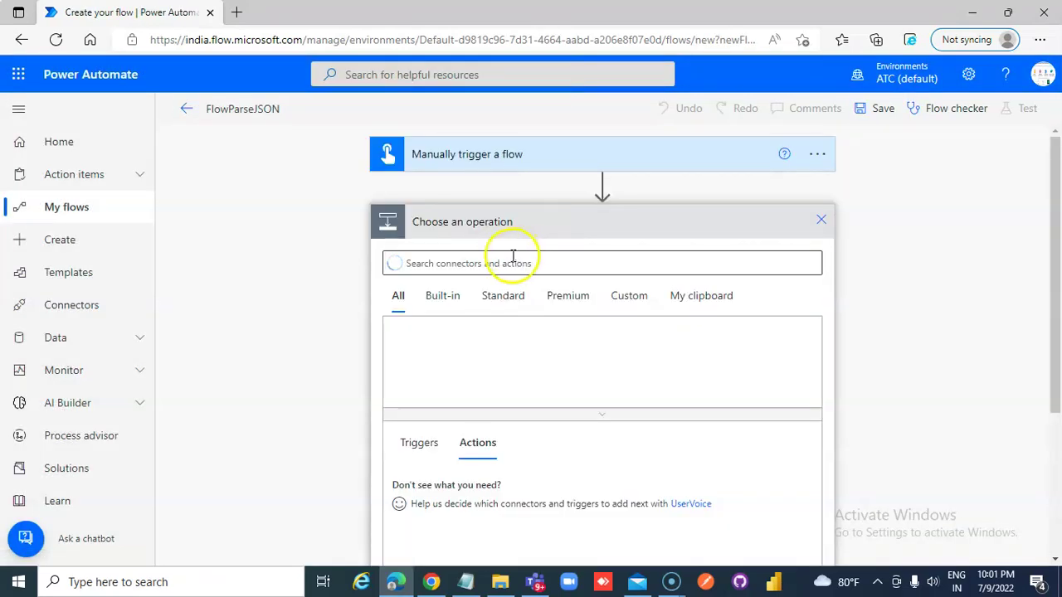
text(compose)
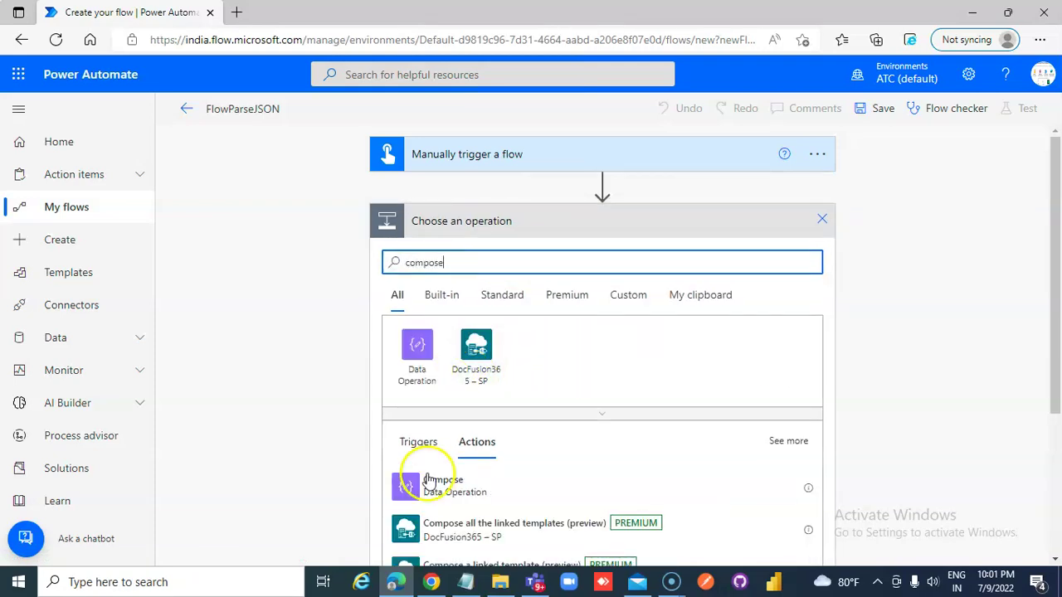
click(429, 491)
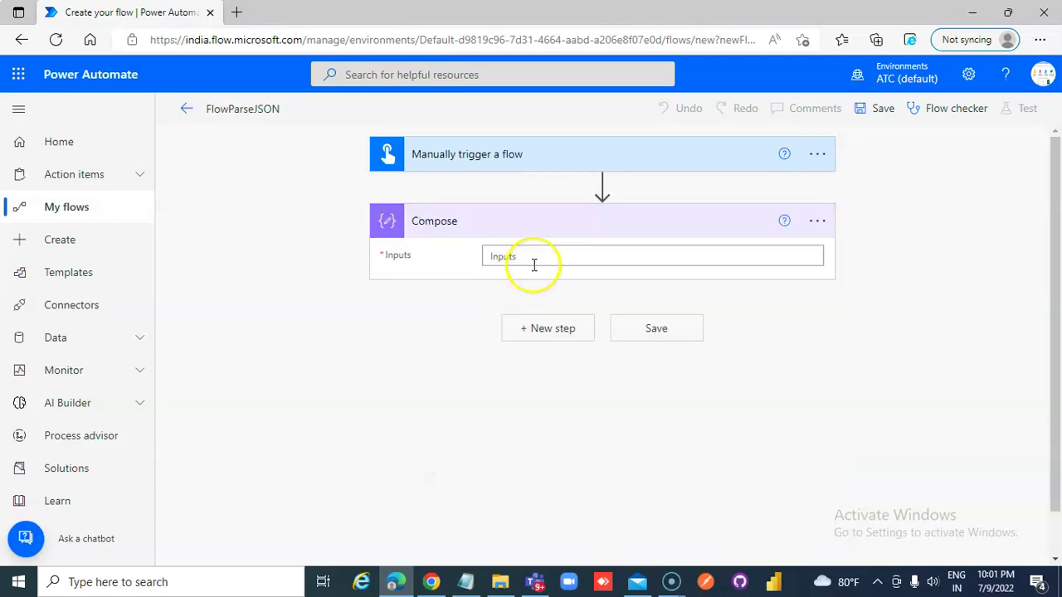
click(536, 259)
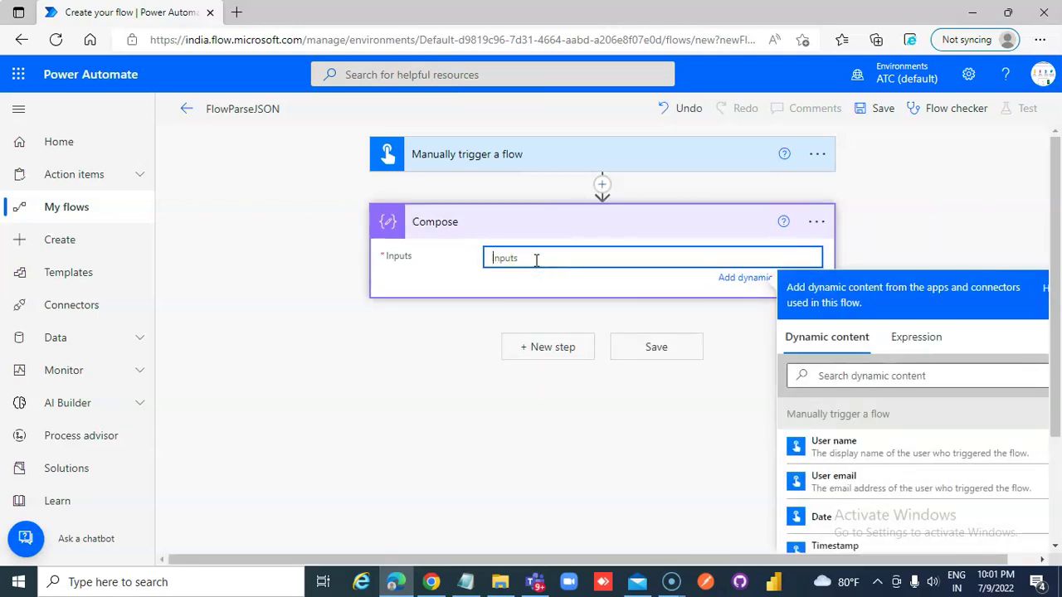
- Open a new blank Notepad document from the taskbar
click(466, 581)
right_click(466, 579)
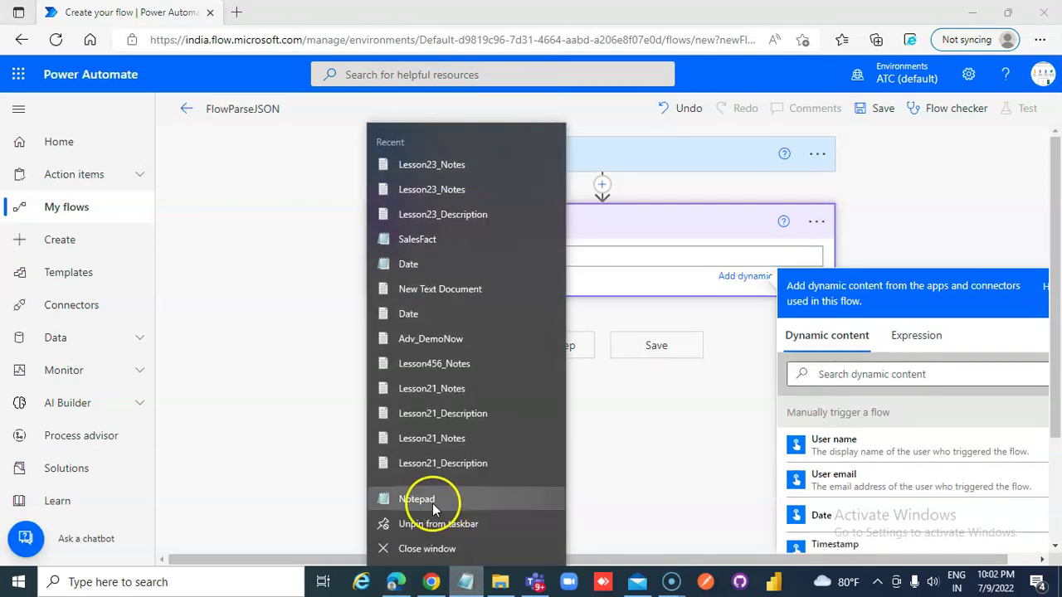
click(433, 527)
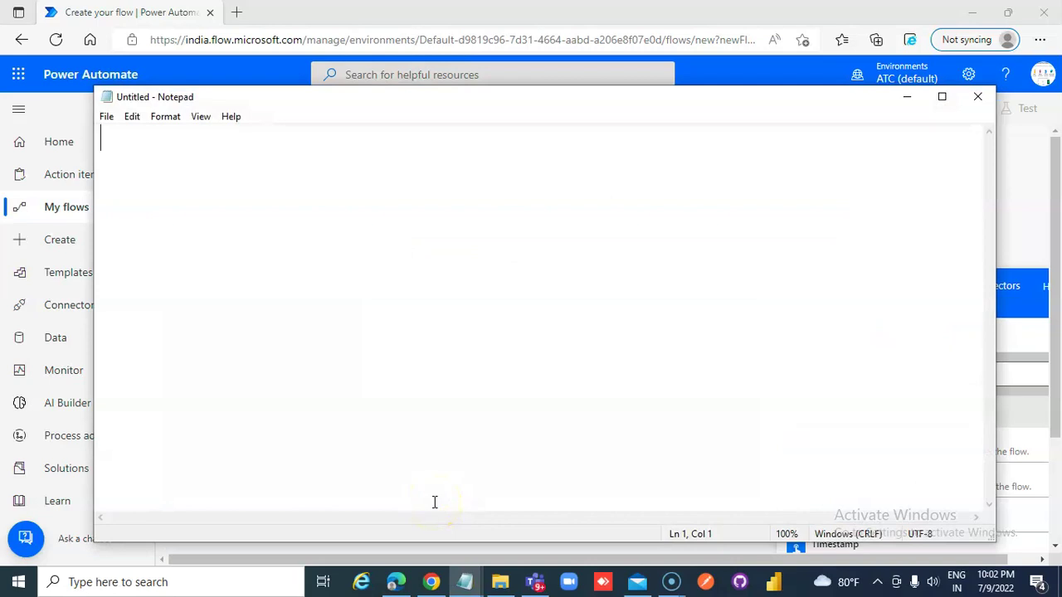
- Type a JSON array [ ] holding two empty objects { } on separate lines
text([  )
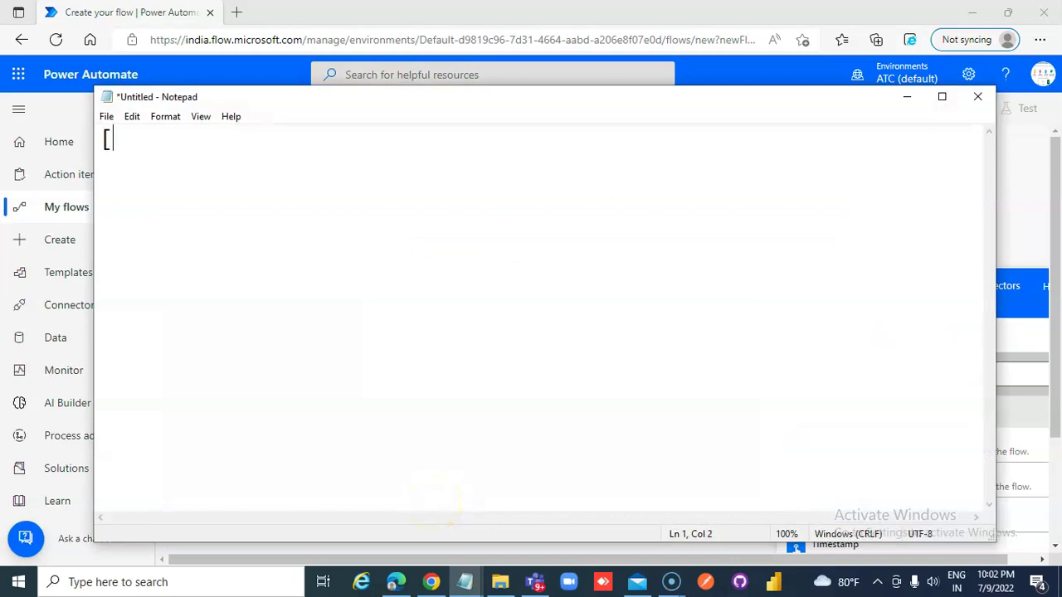
text(])
click(150, 169)
text({)
key(Return)
text(},)
key(Return)
text({)
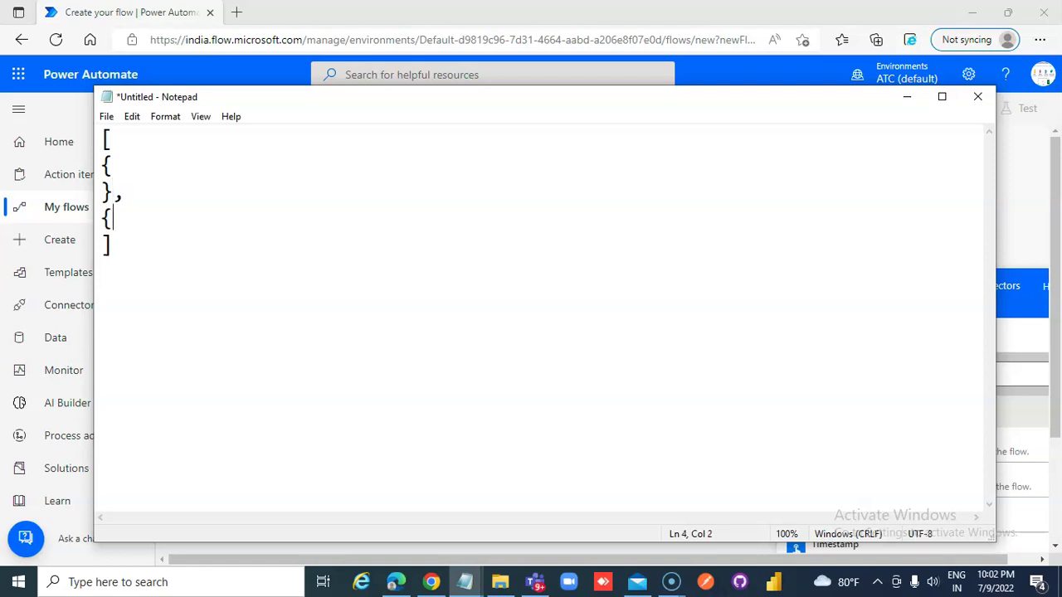
key(Return)
text(})
- Add two empty "":"" key-value pairs on their own lines inside the first object
click(128, 168)
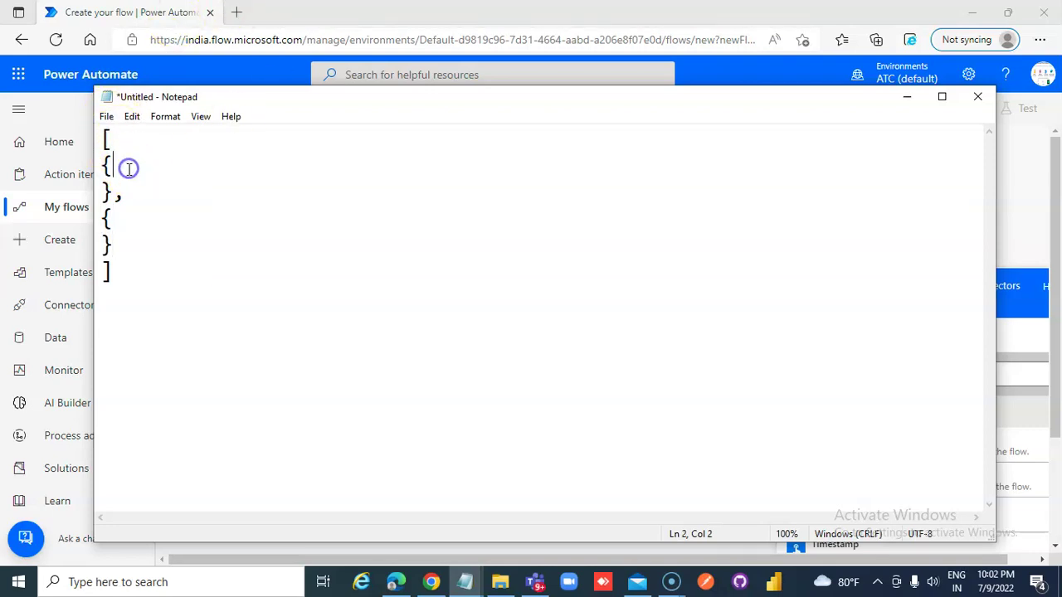
text( "":)
text("",)
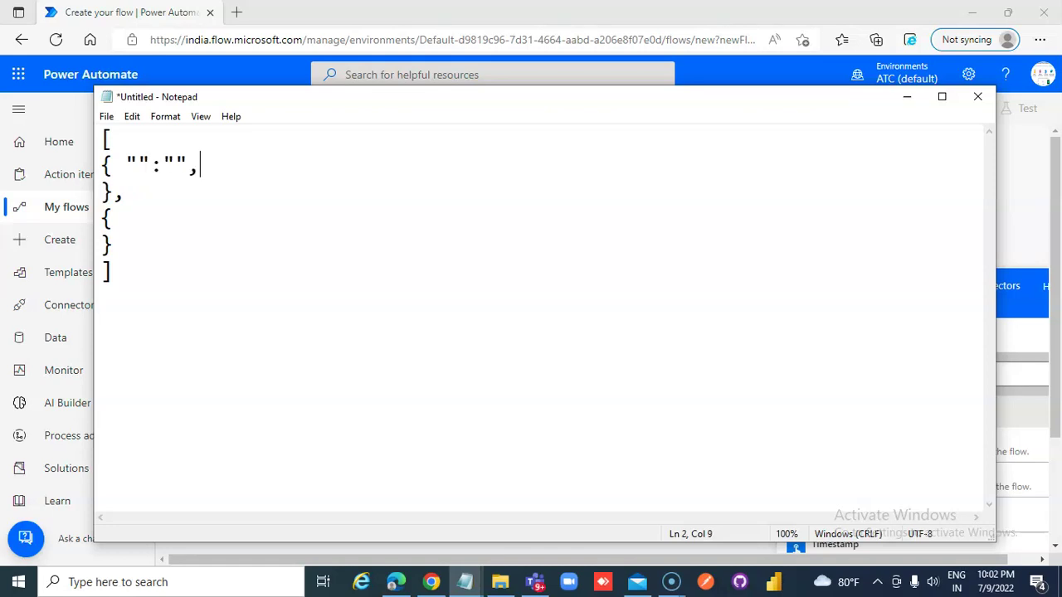
key(Return)
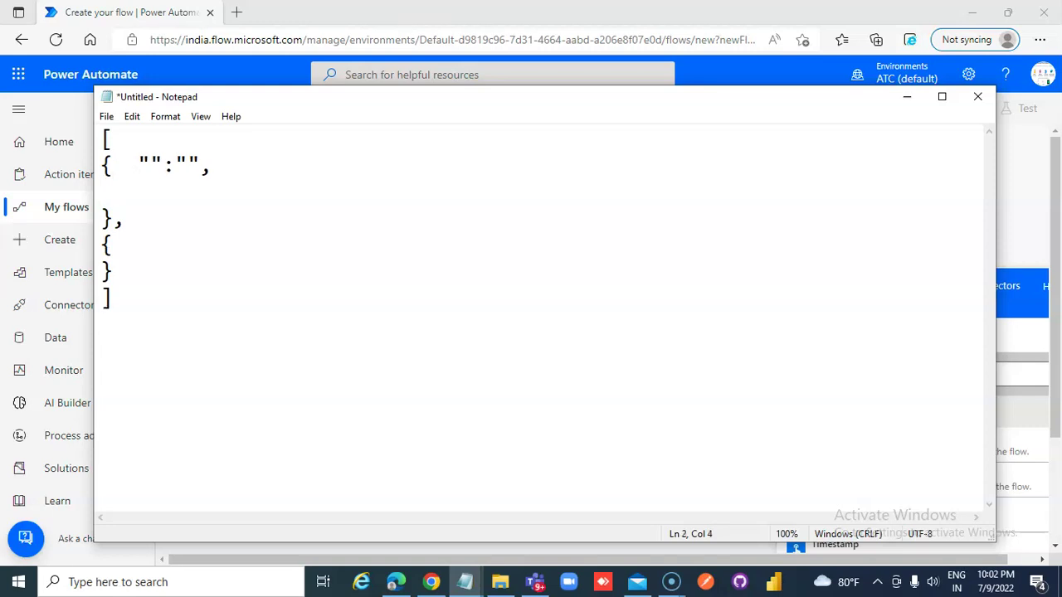
key(Return)
key(Down)
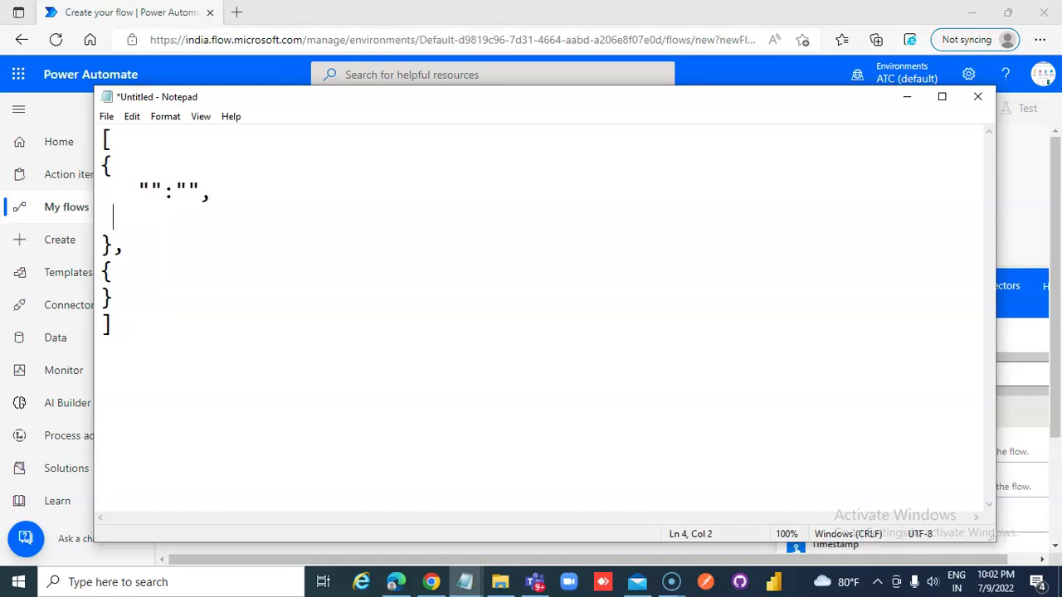
text("":)
text("")
- Fill the first pair with key City and value New York
click(148, 188)
text(City)
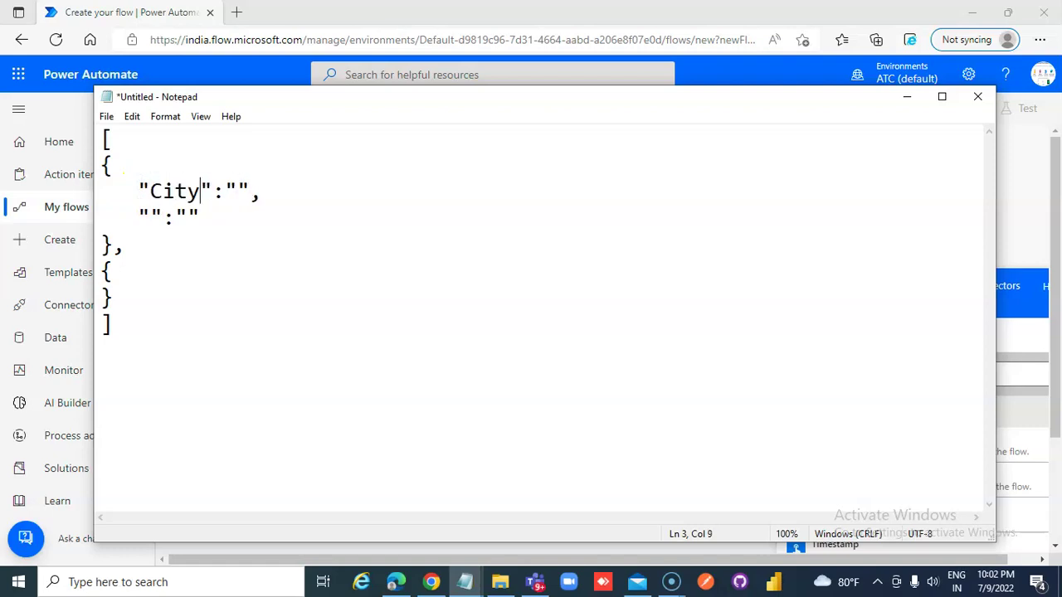
click(237, 189)
text(N)
text(ew Yo)
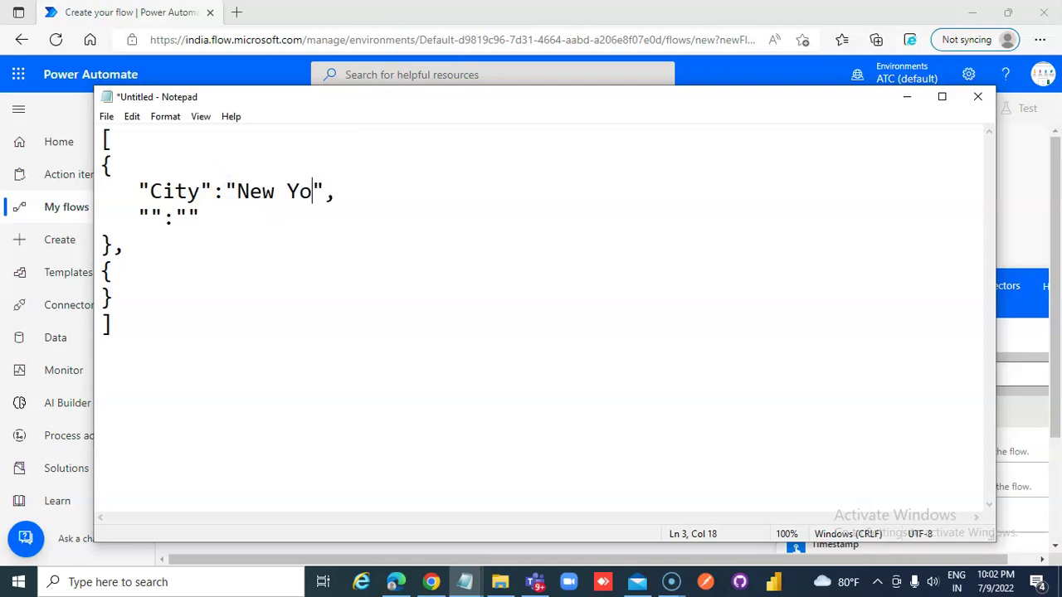
text(rl)
key(BackSpace)
text(k)
- Fill the second pair with State and NY, and add a blank line in the second object
click(149, 210)
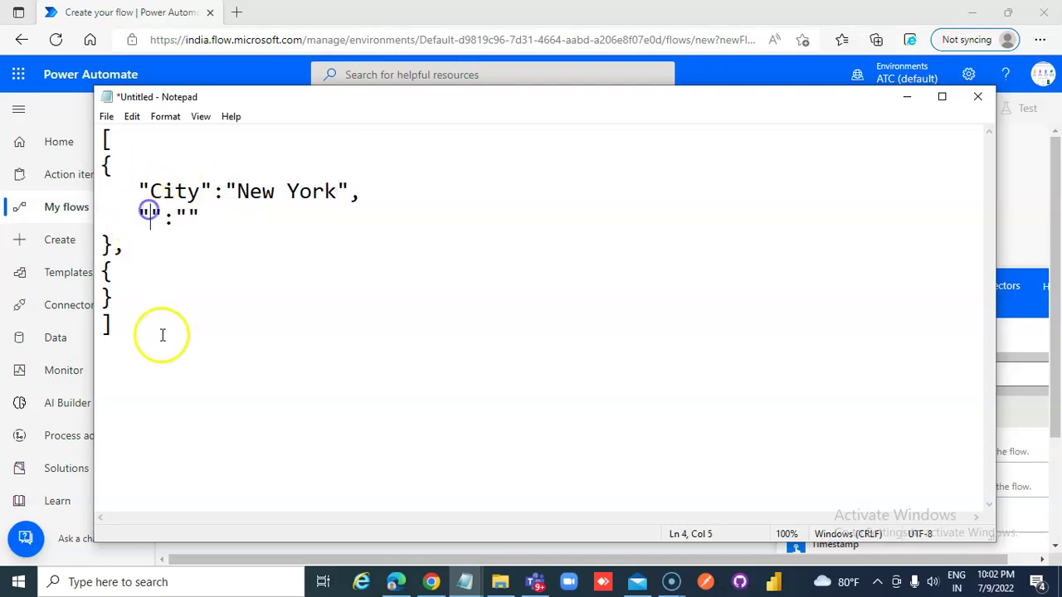
text(State)
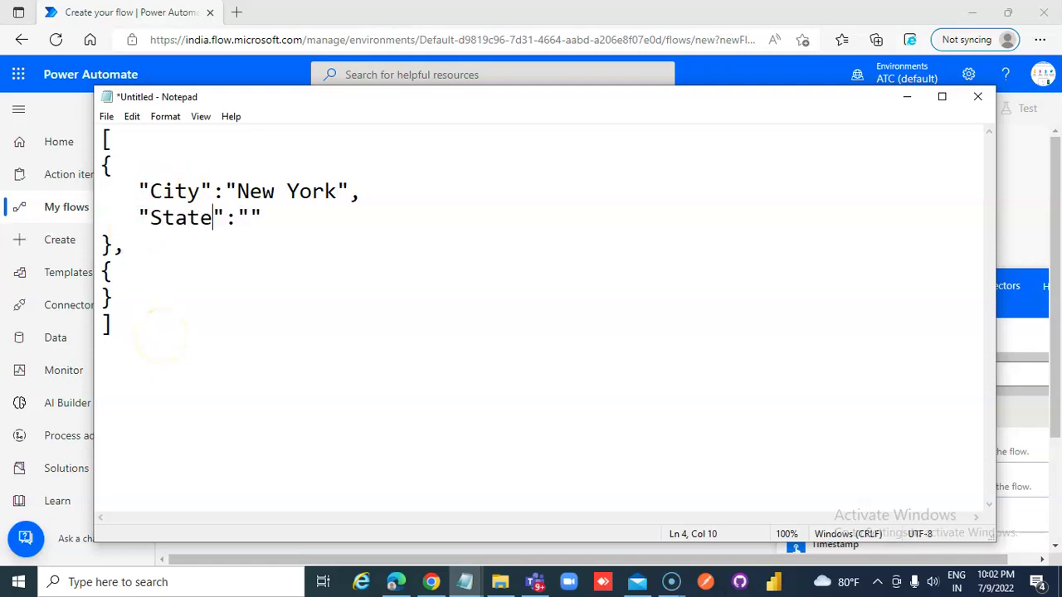
click(249, 213)
text(N)
text(Y)
click(154, 269)
key(Return)
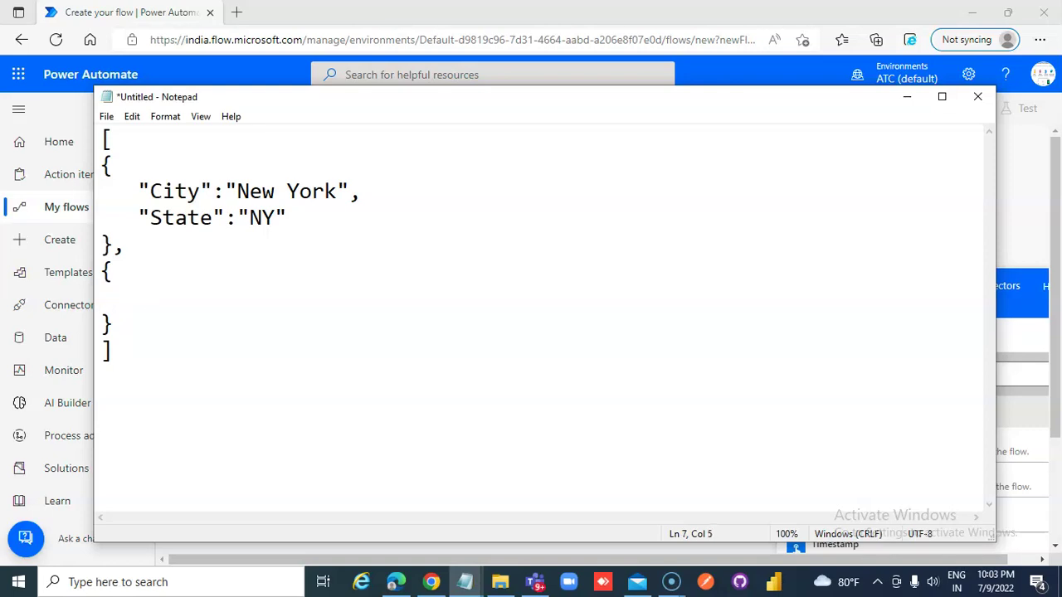
- Copy the City and State lines into the second object and fix their indentation
drag(287, 218, 88, 194)
key(ctrl+c)
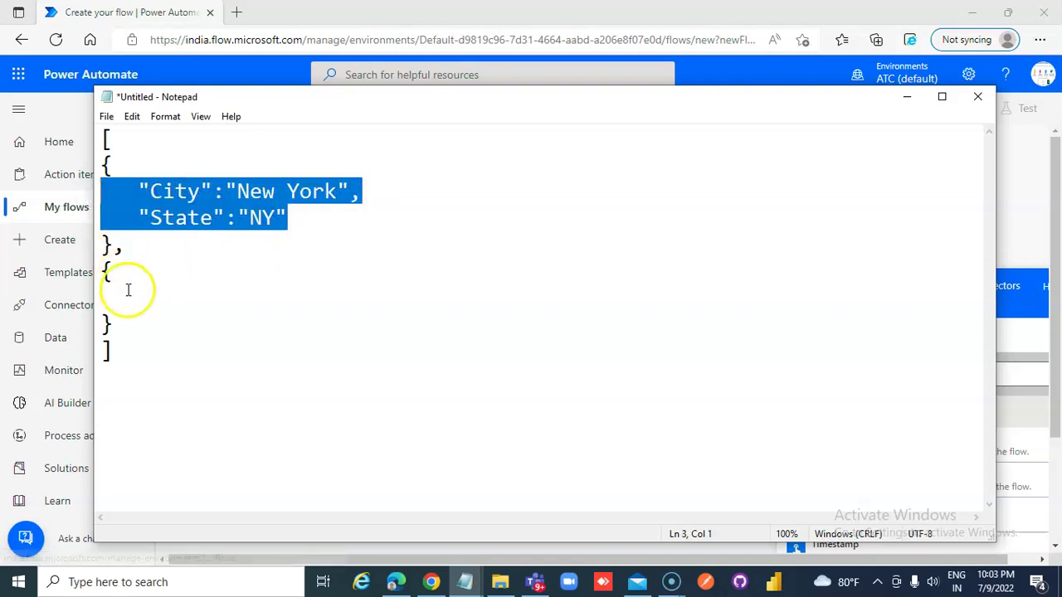
click(124, 296)
key(ctrl+v)
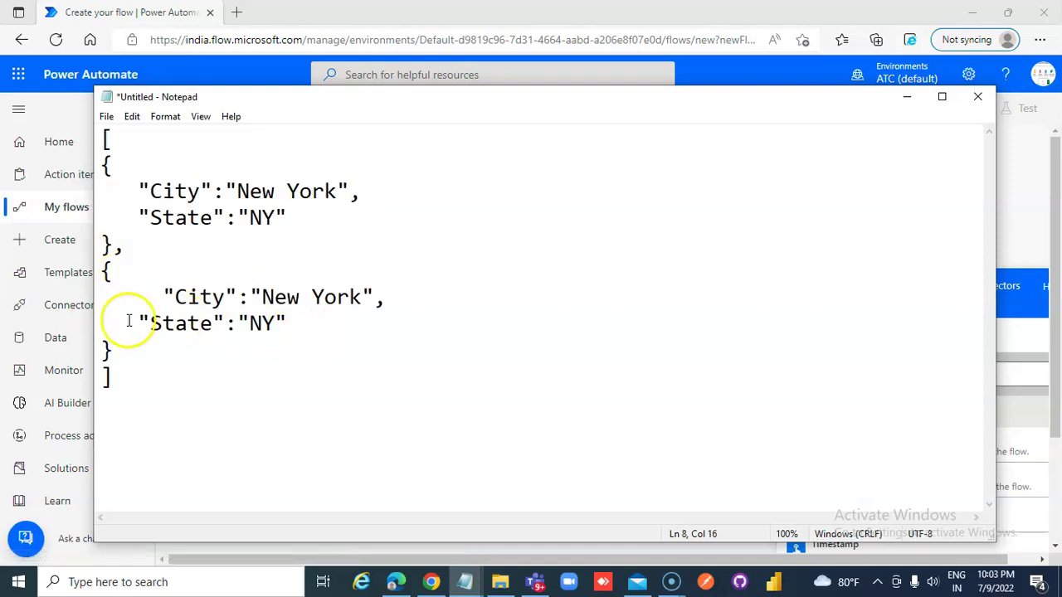
click(139, 322)
click(164, 297)
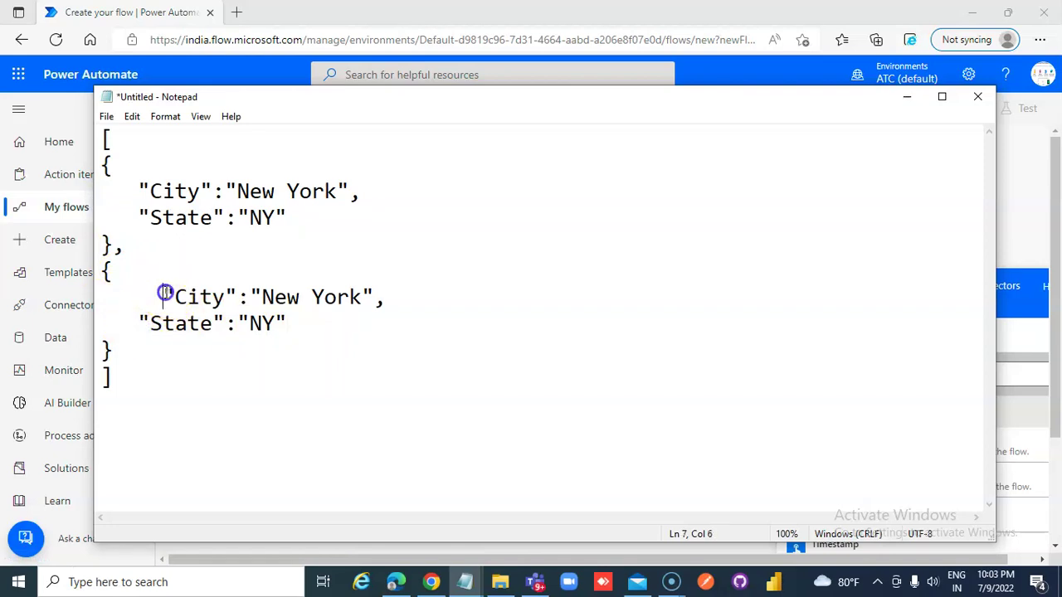
key(BackSpace)
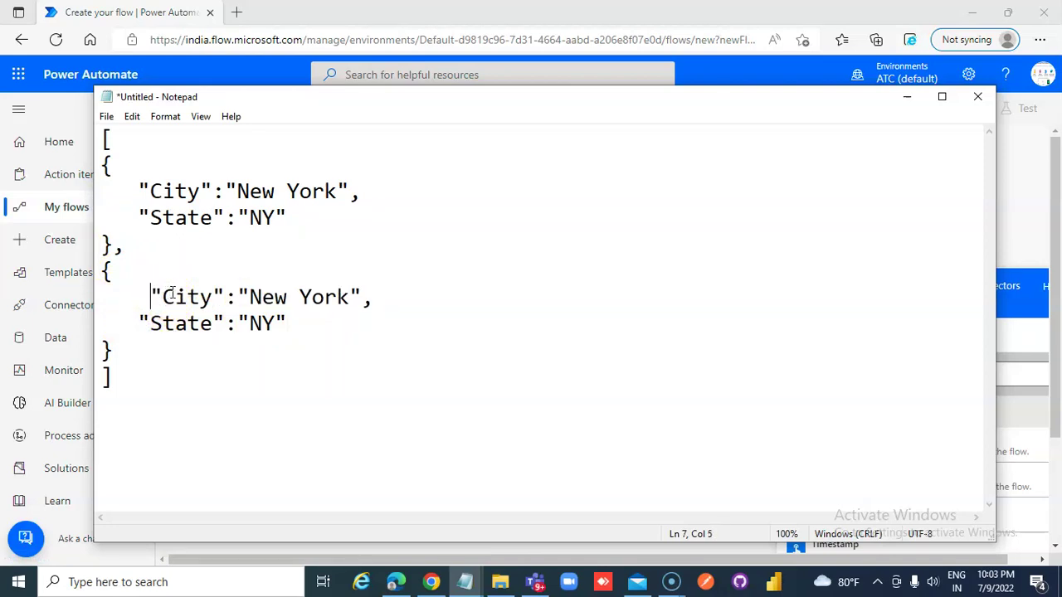
key(BackSpace)
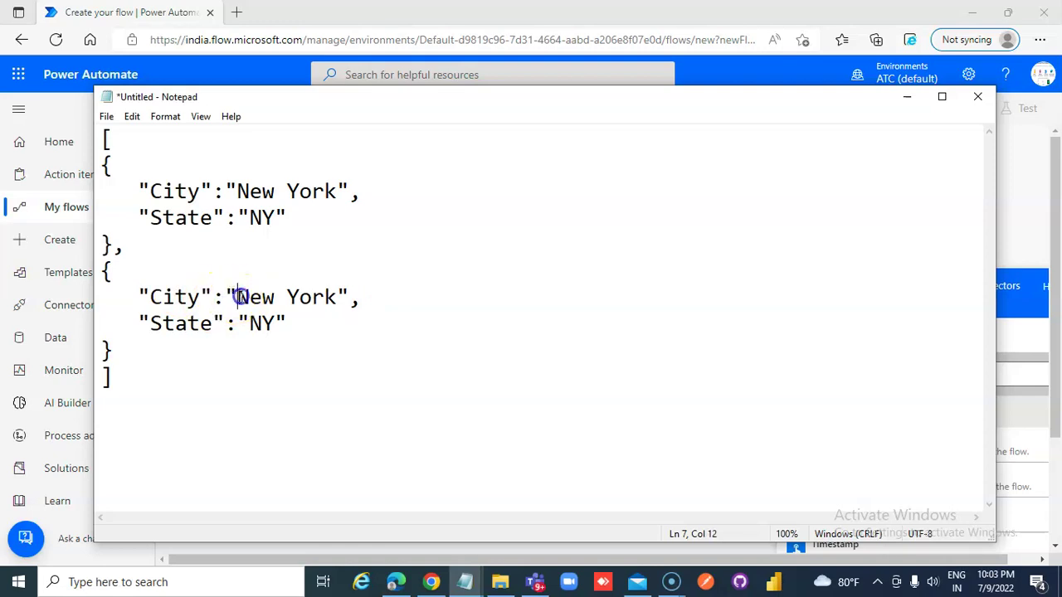
- Change the second record's City to San Francisco and State to NYCA, then select all
drag(237, 296, 336, 297)
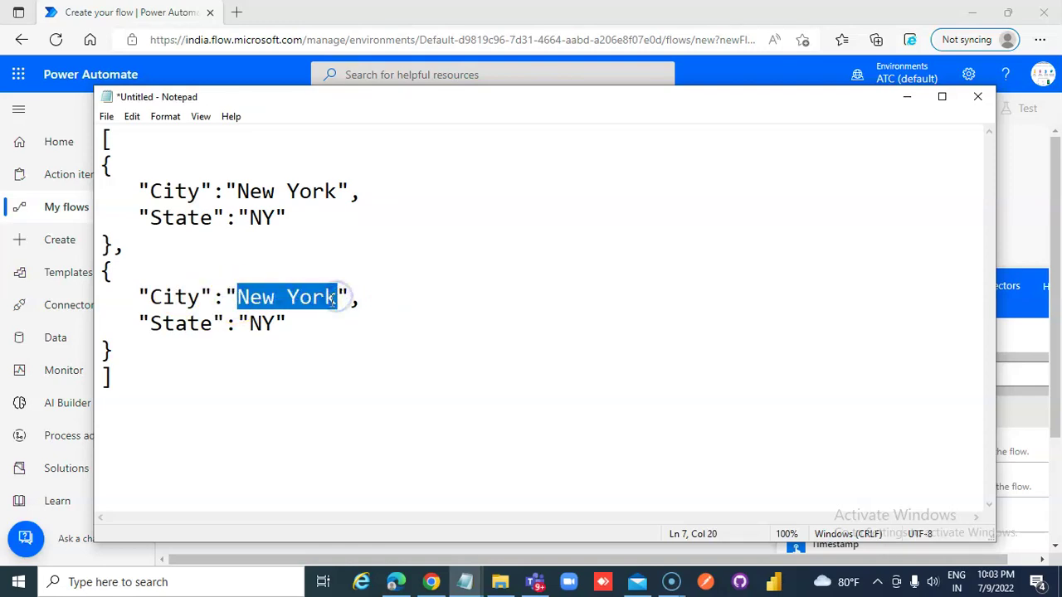
text(San )
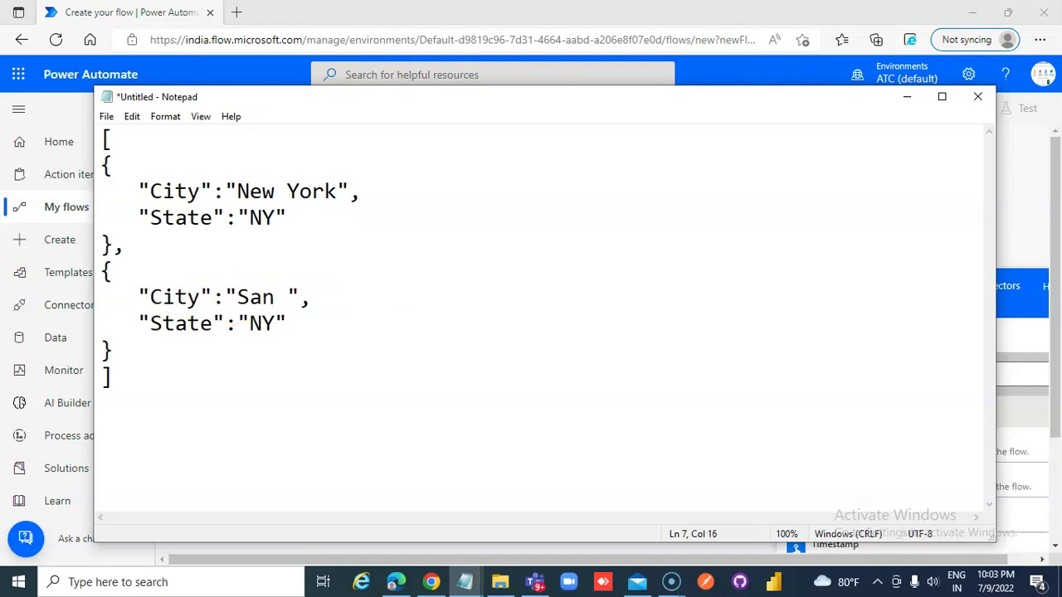
text(Fran)
text(cisco)
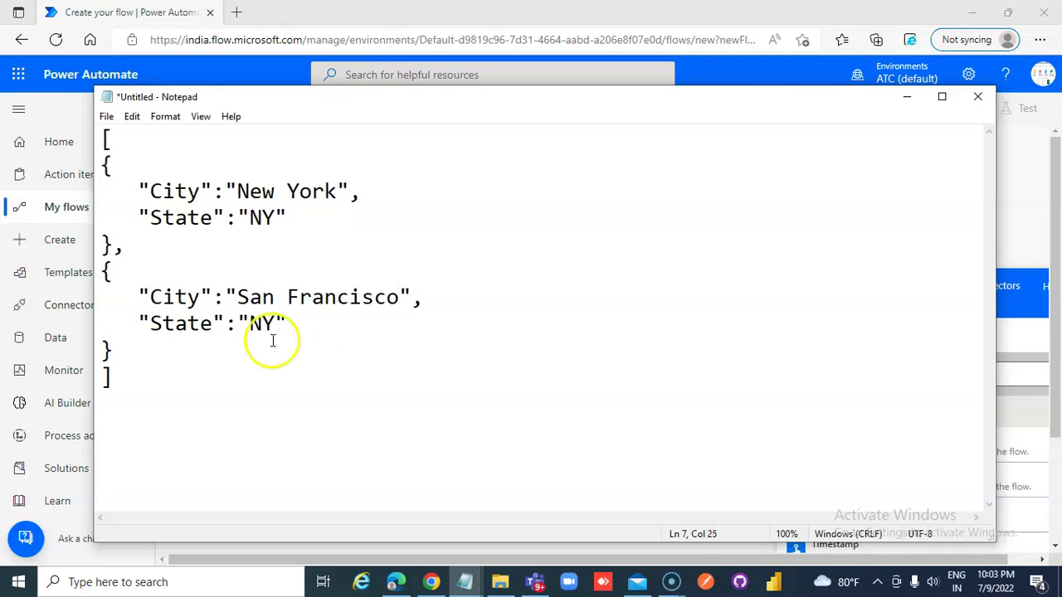
drag(249, 321, 275, 322)
click(275, 322)
text(CA)
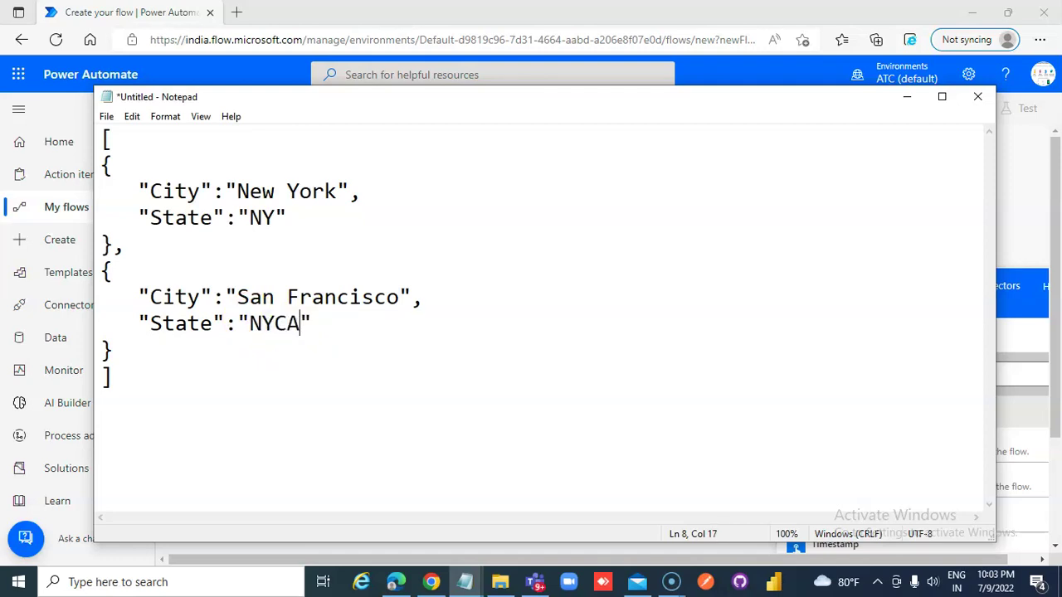
key(ctrl+a)
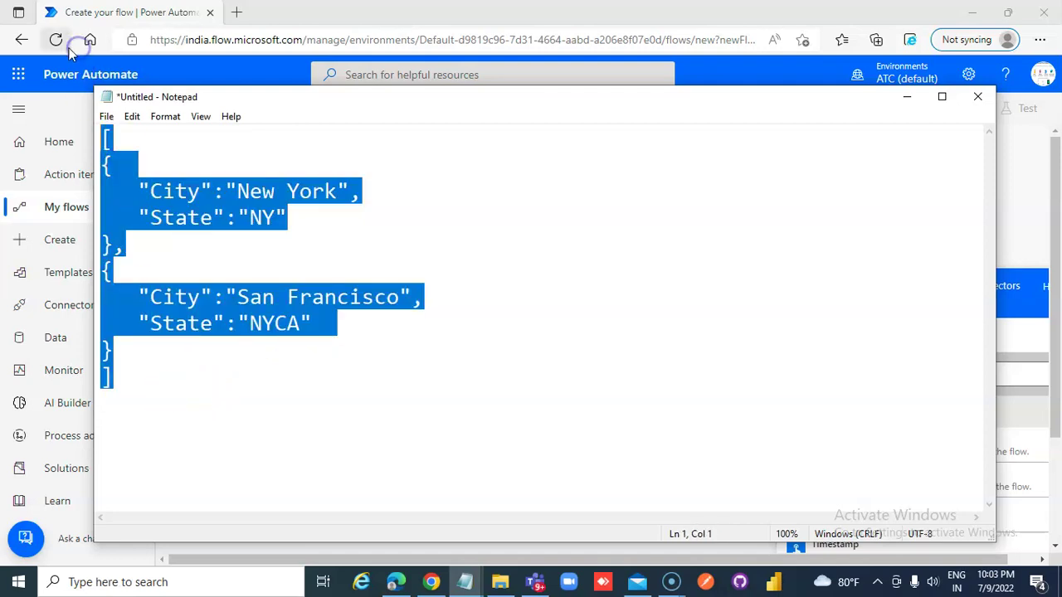
- Paste the two-object City/State JSON array into the Compose Inputs
click(71, 51)
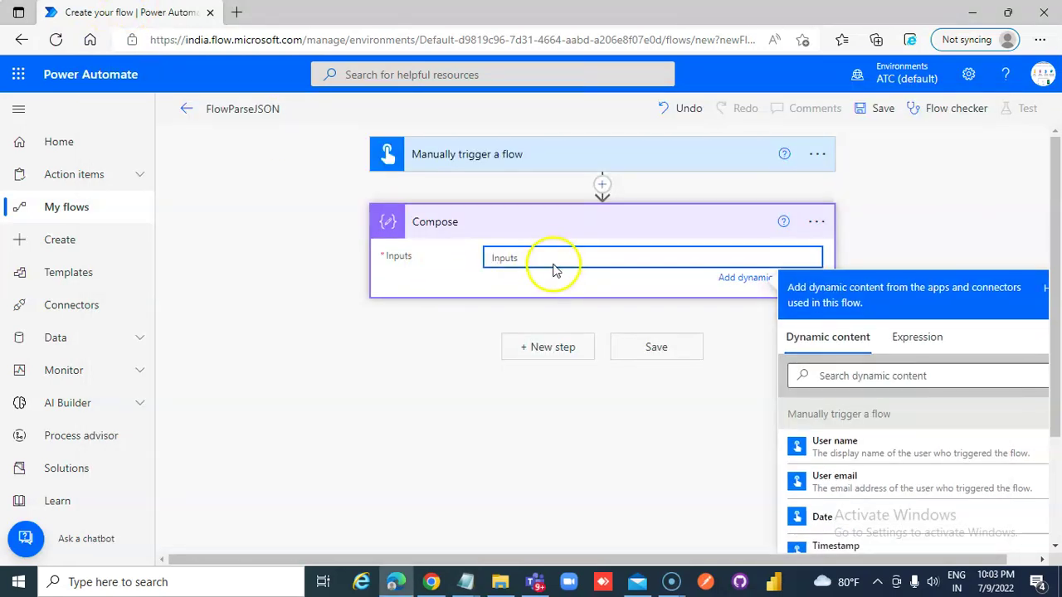
key(ctrl+v)
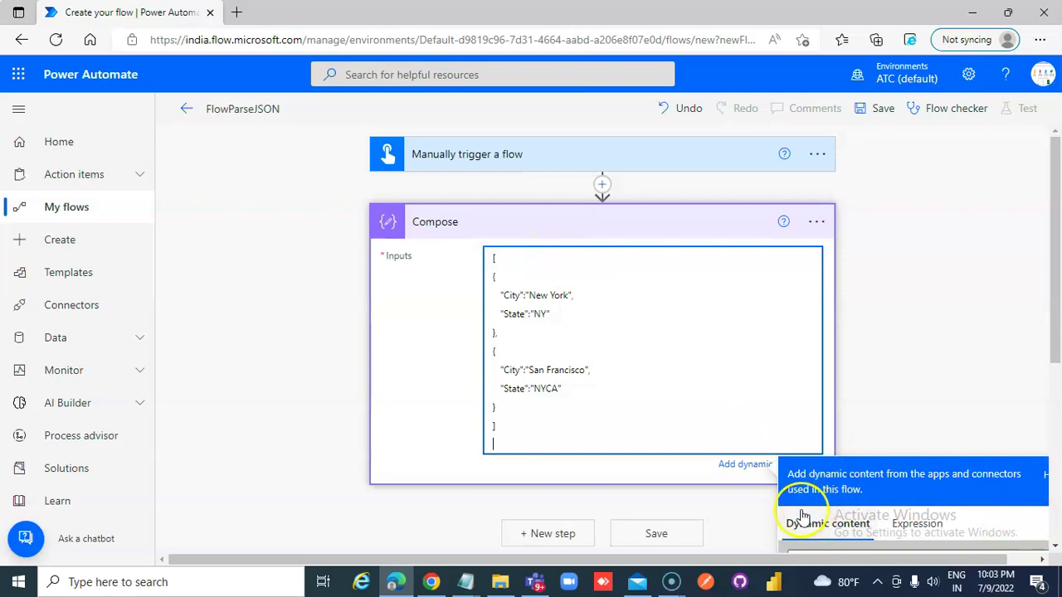
click(723, 501)
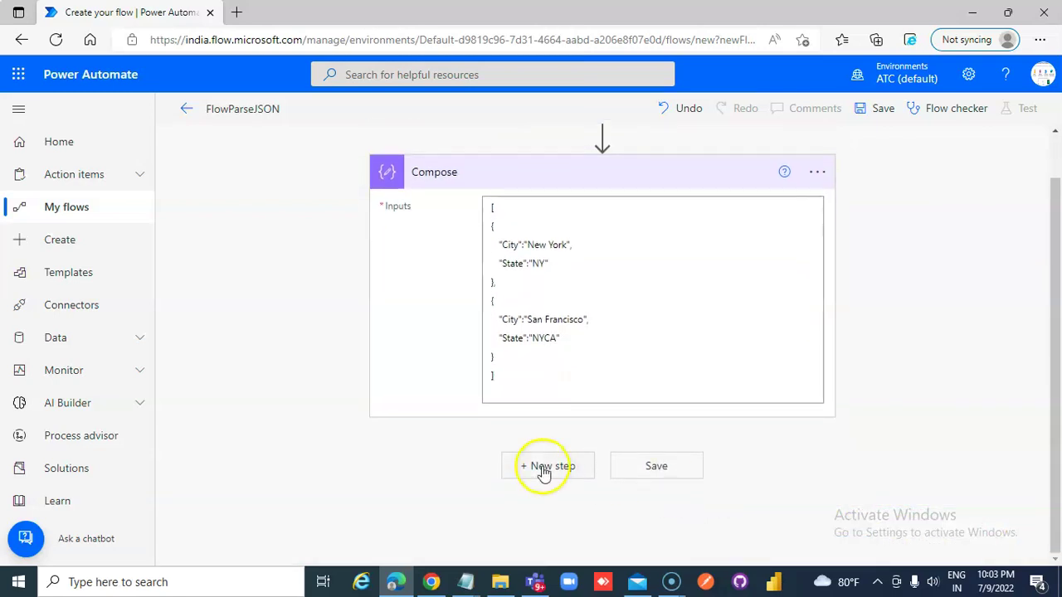
- Add a Parse JSON (Data Operation) action after Compose
click(541, 466)
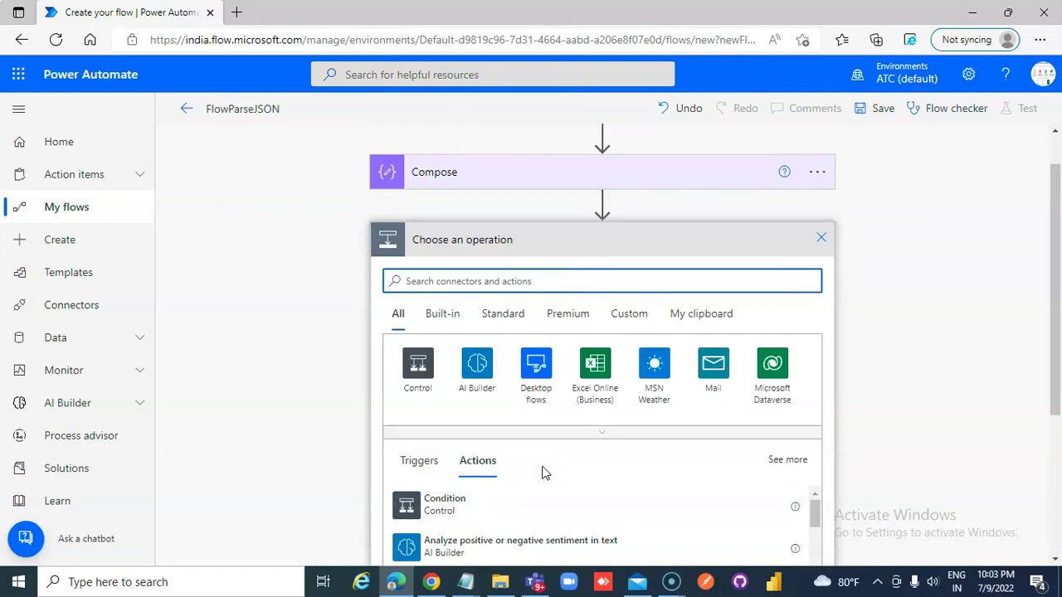
click(440, 282)
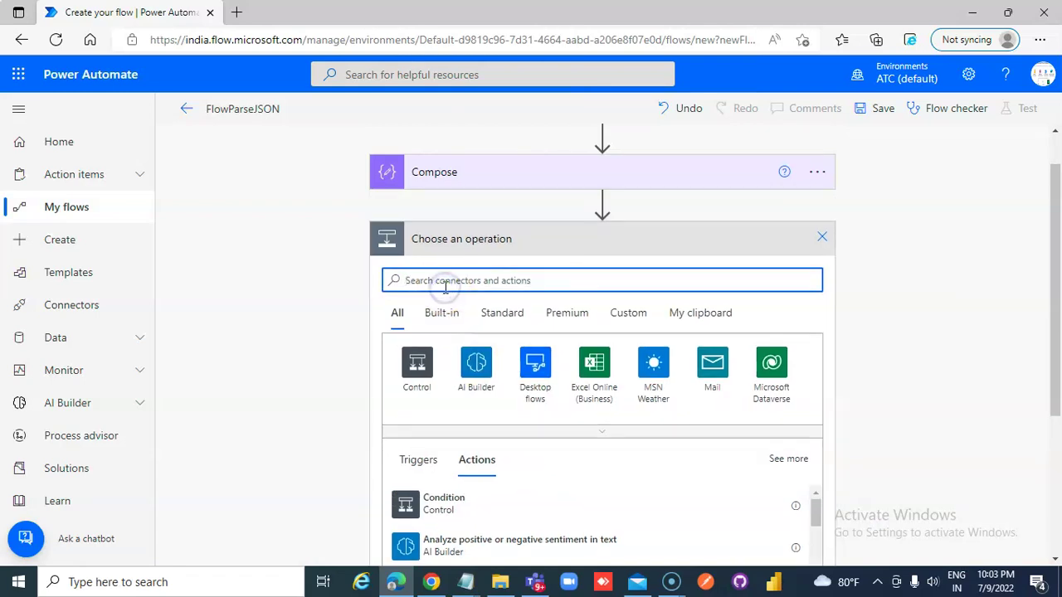
text(Parse)
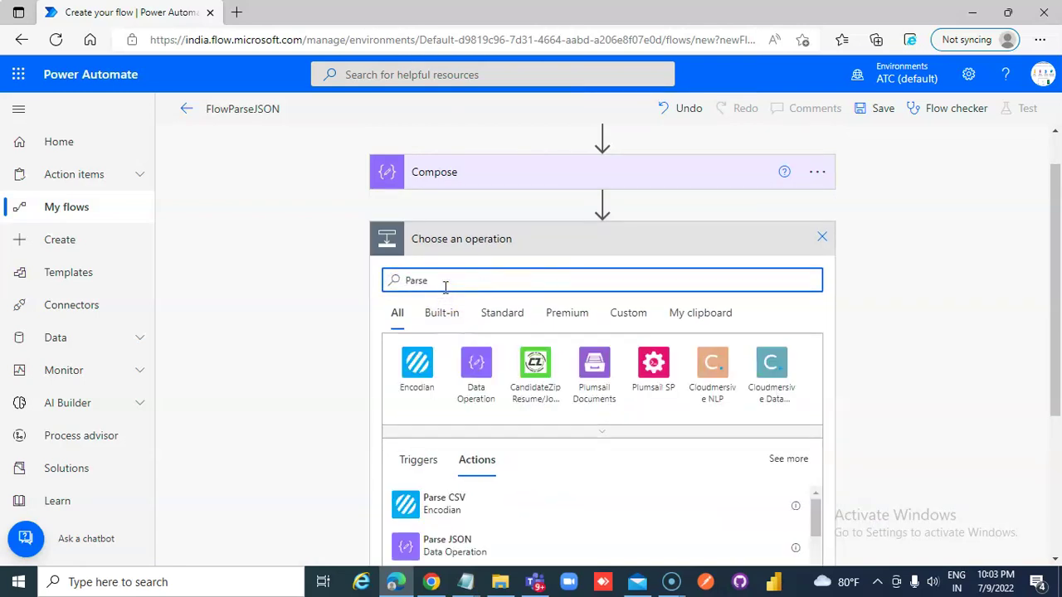
click(455, 541)
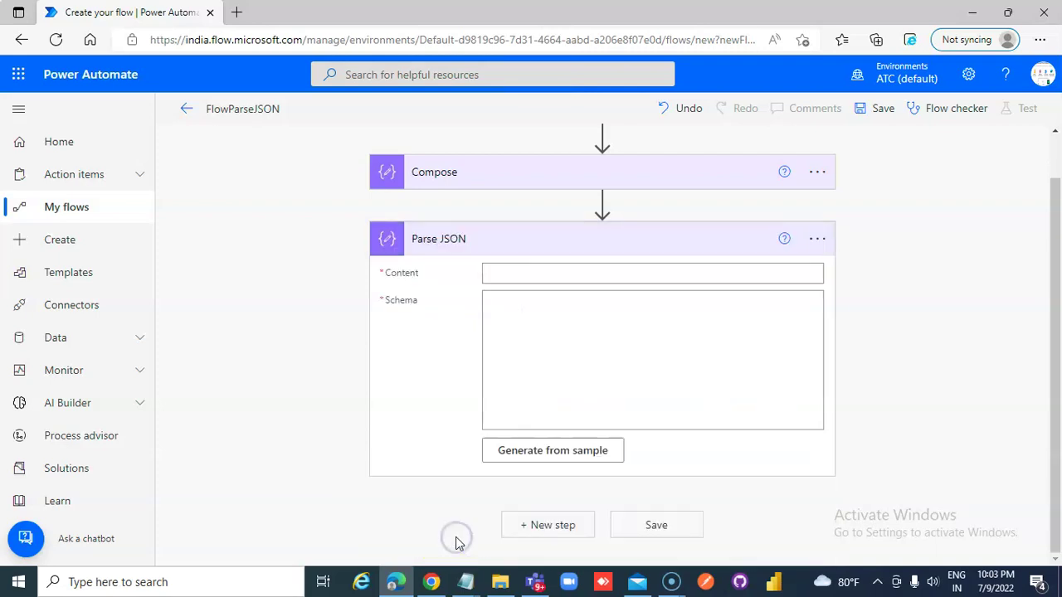
- Set Parse JSON Content to the Compose Outputs and copy the Compose JSON
click(510, 278)
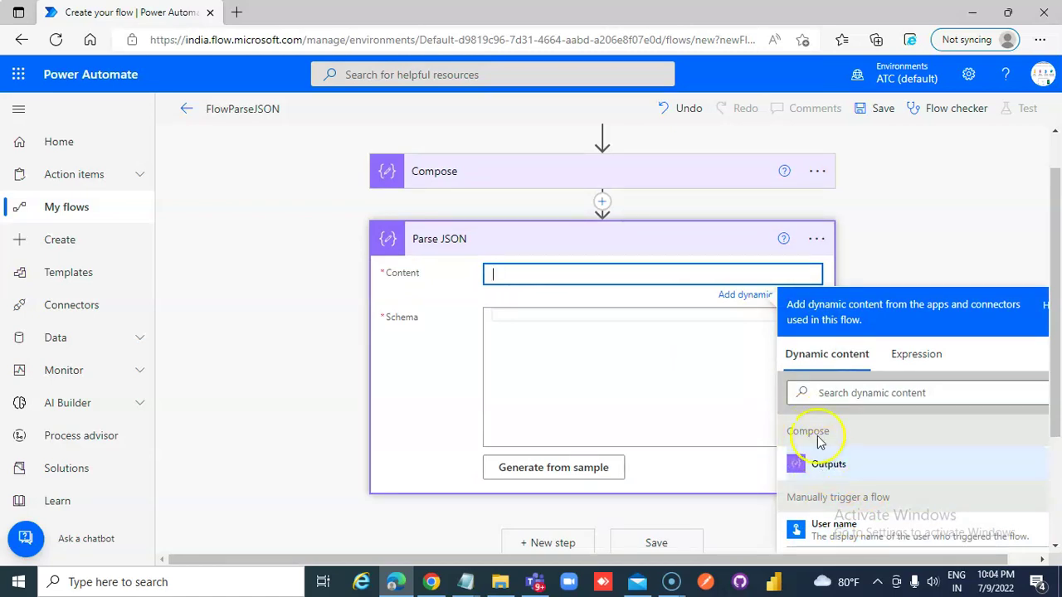
click(829, 465)
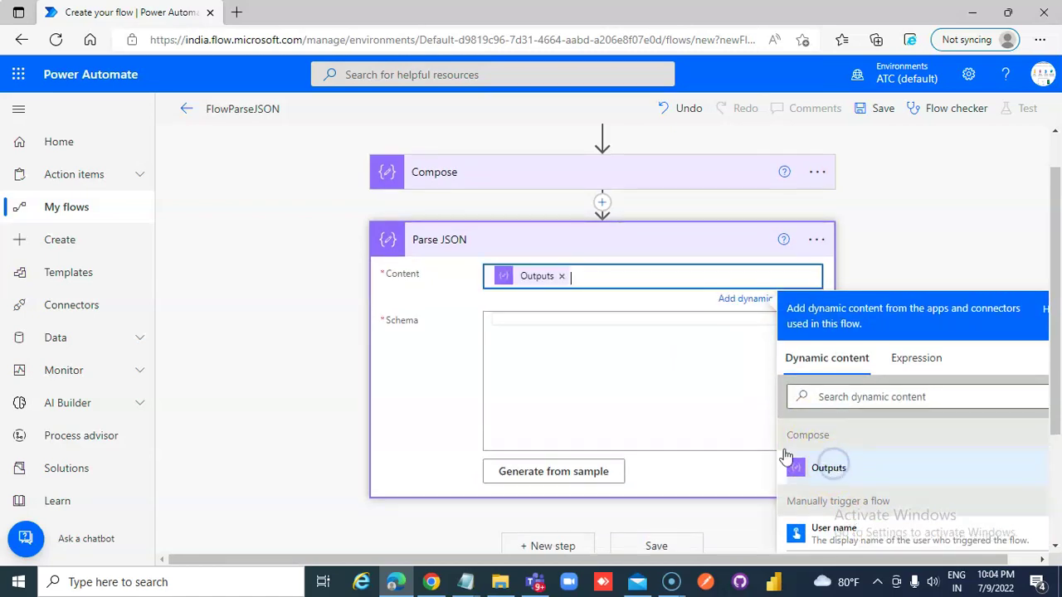
click(519, 355)
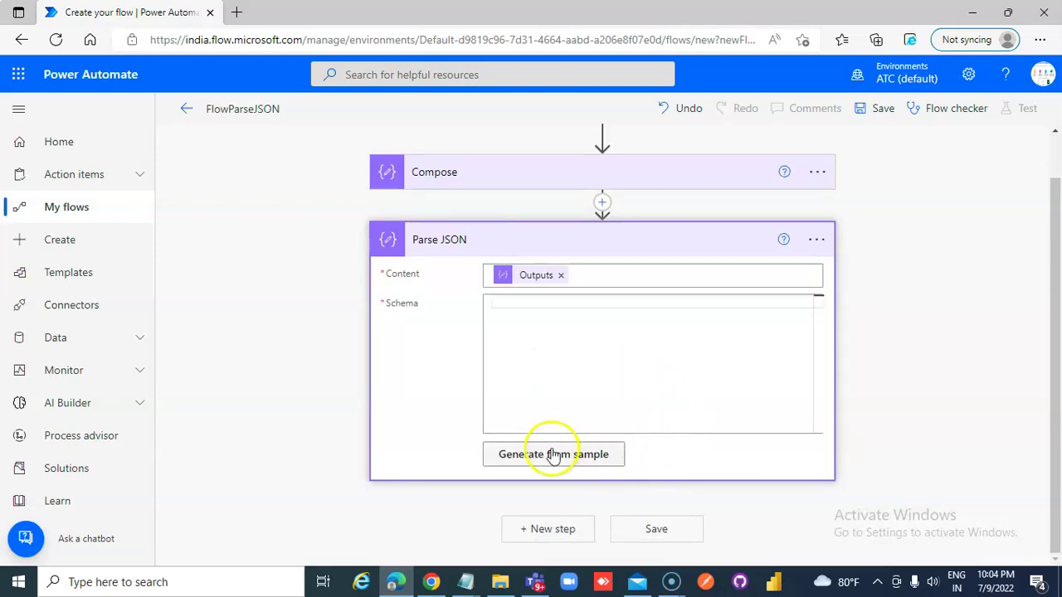
click(506, 176)
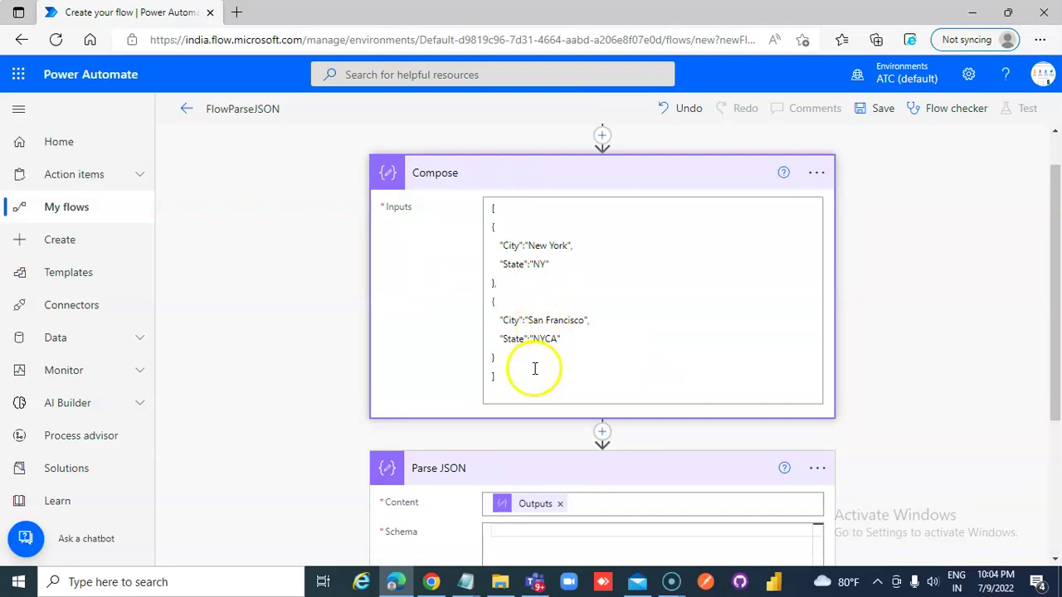
drag(534, 373, 474, 204)
key(ctrl+c)
scroll(547, 273, down, 2)
scroll(559, 288, down, 3)
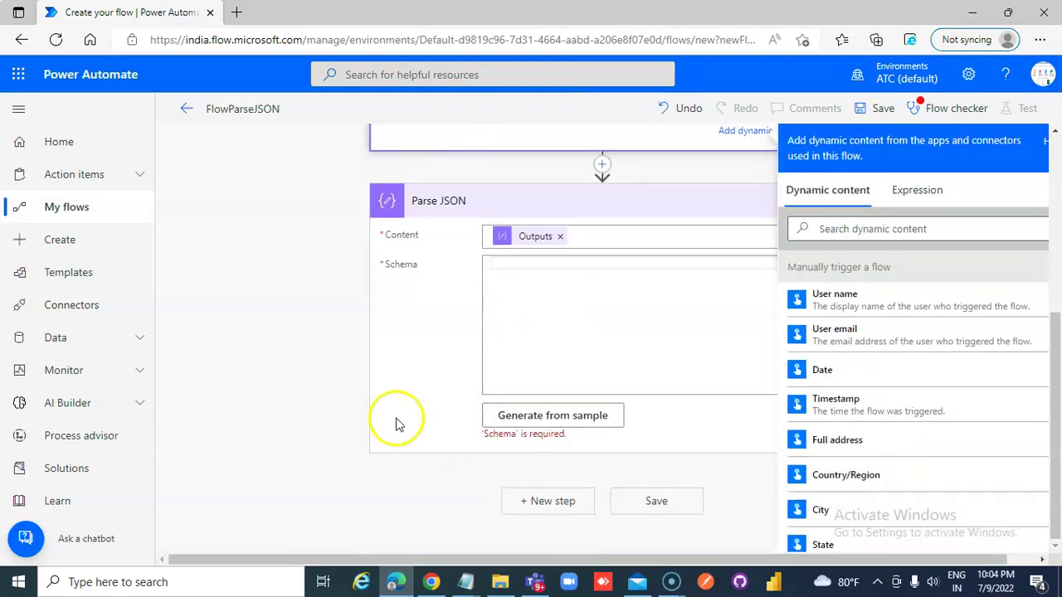
click(573, 416)
- Generate the Parse JSON schema from the pasted City/State array sample payload
click(552, 453)
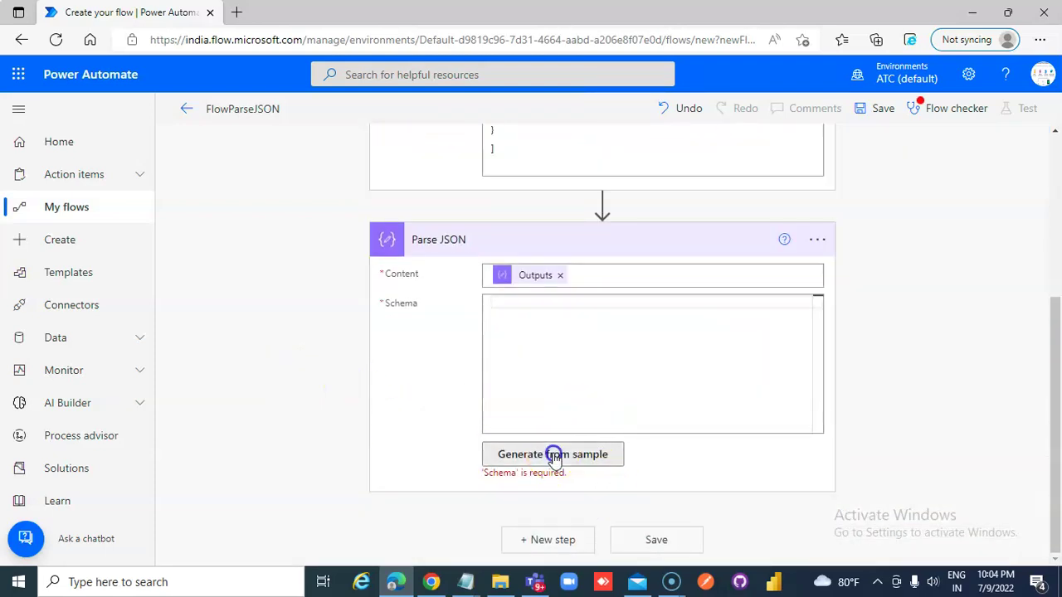
click(415, 241)
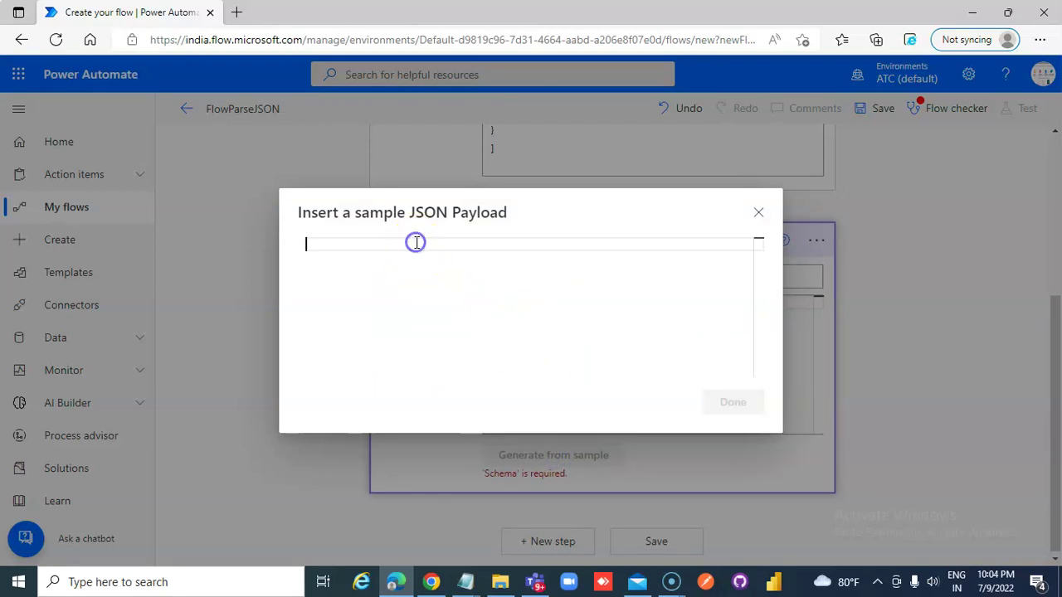
key(ctrl+v)
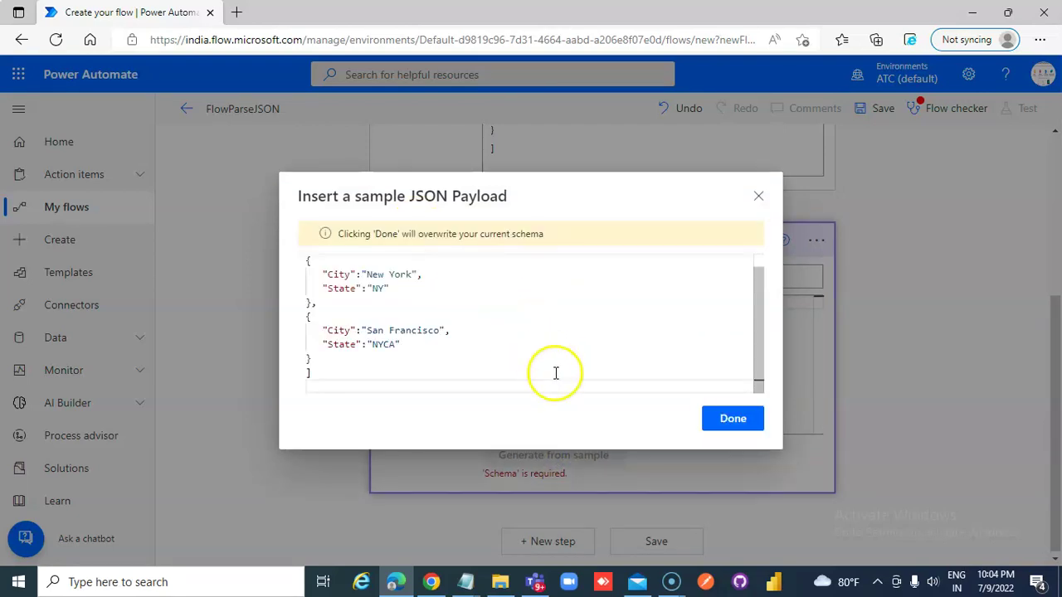
click(726, 422)
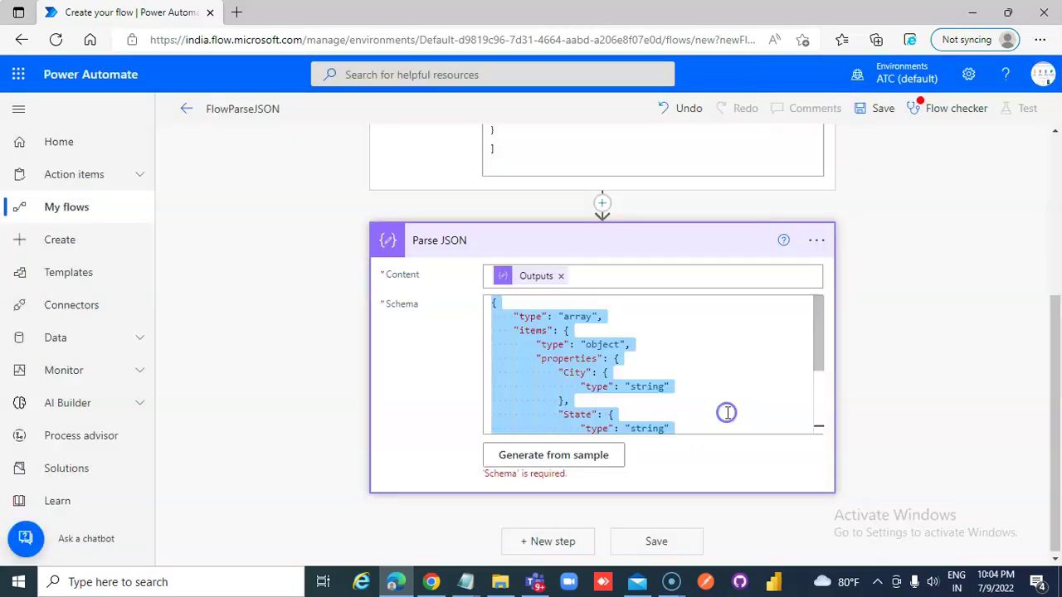
click(619, 359)
scroll(619, 358, down, 2)
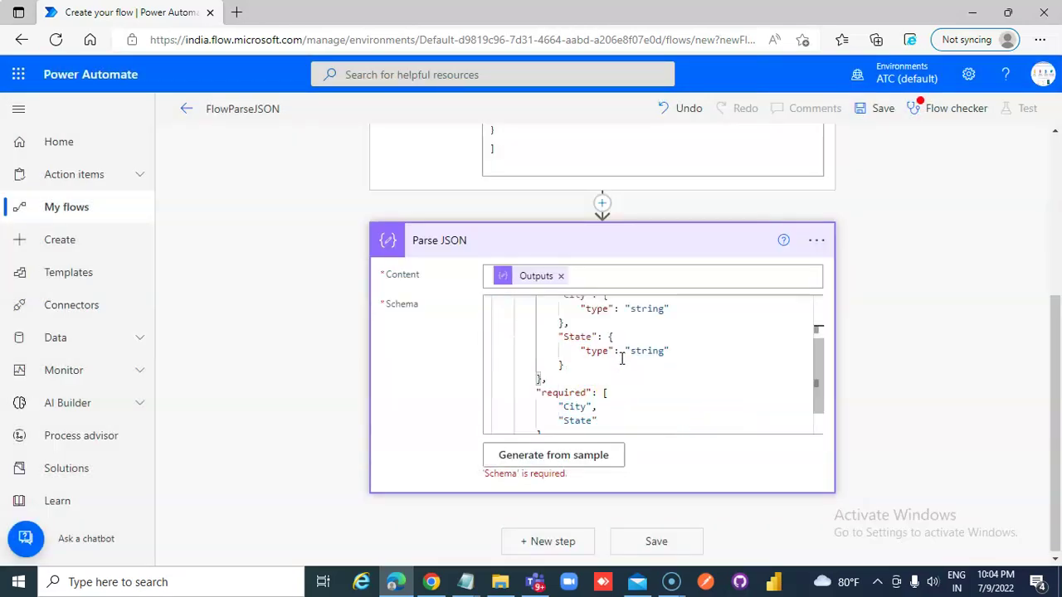
scroll(621, 359, down, 1)
scroll(622, 359, up, 3)
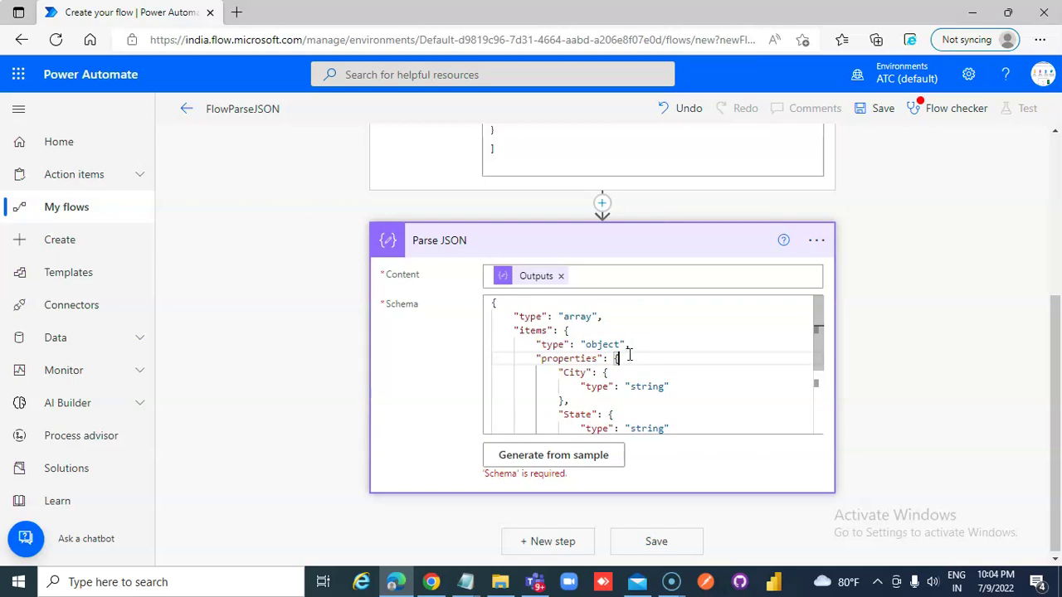
click(877, 307)
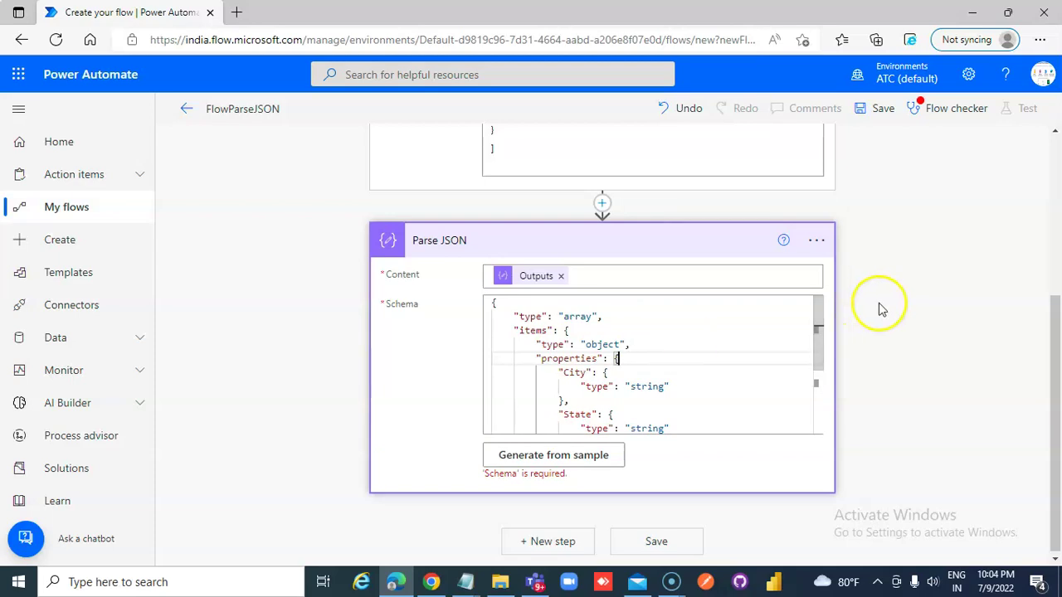
- Save the flow, correct the second State from NYCA to CA in Compose, and save again
click(878, 115)
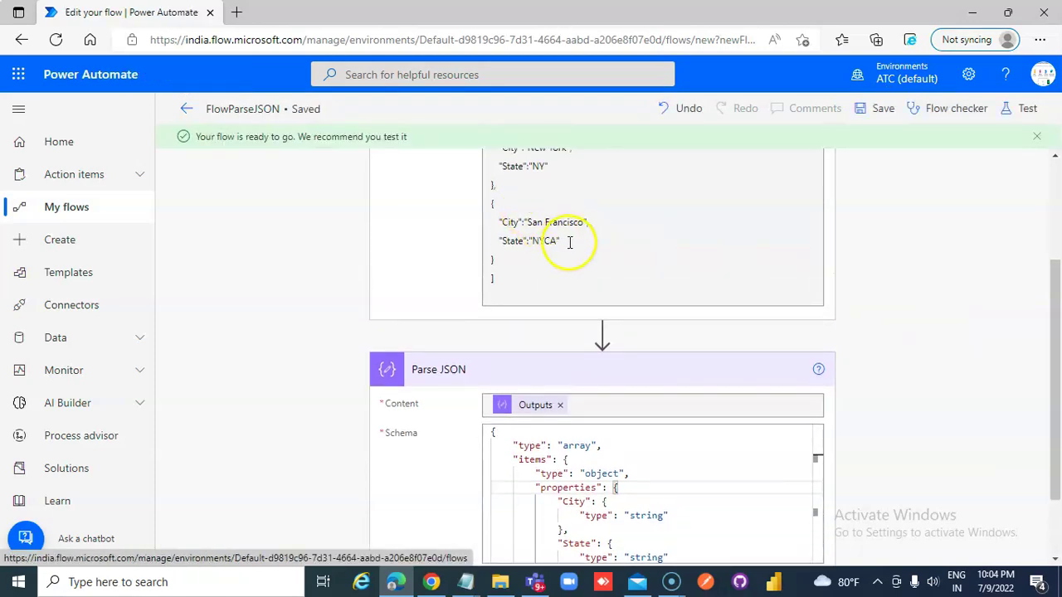
scroll(569, 241, up, 2)
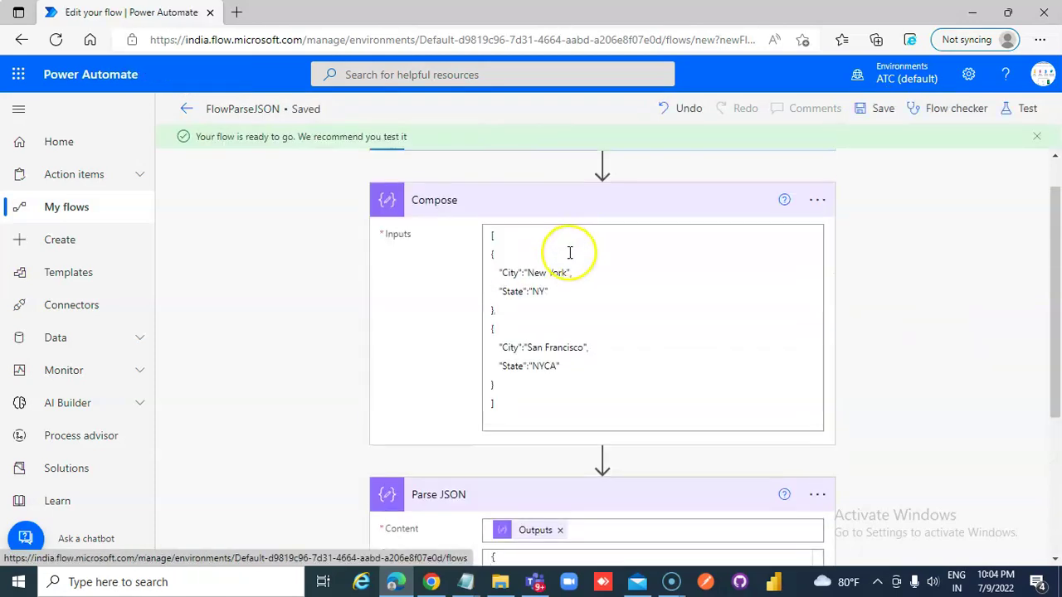
click(543, 362)
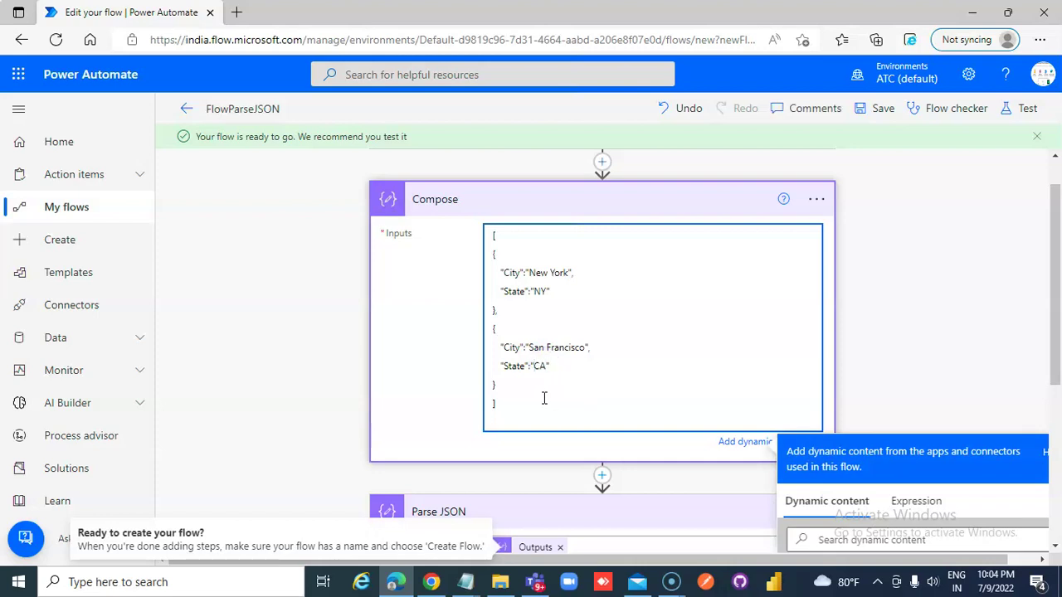
click(873, 113)
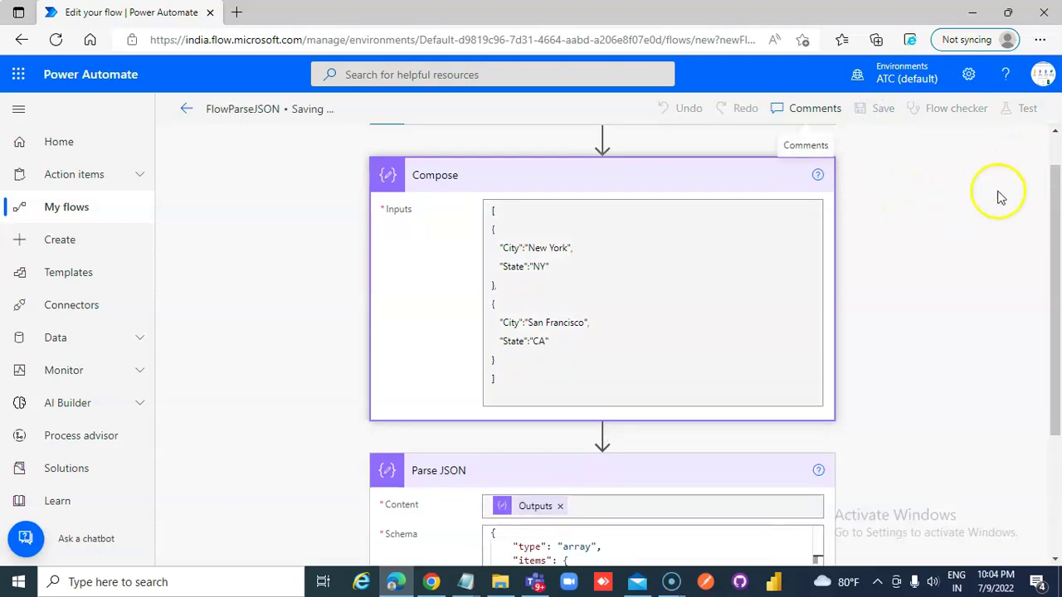
click(1027, 116)
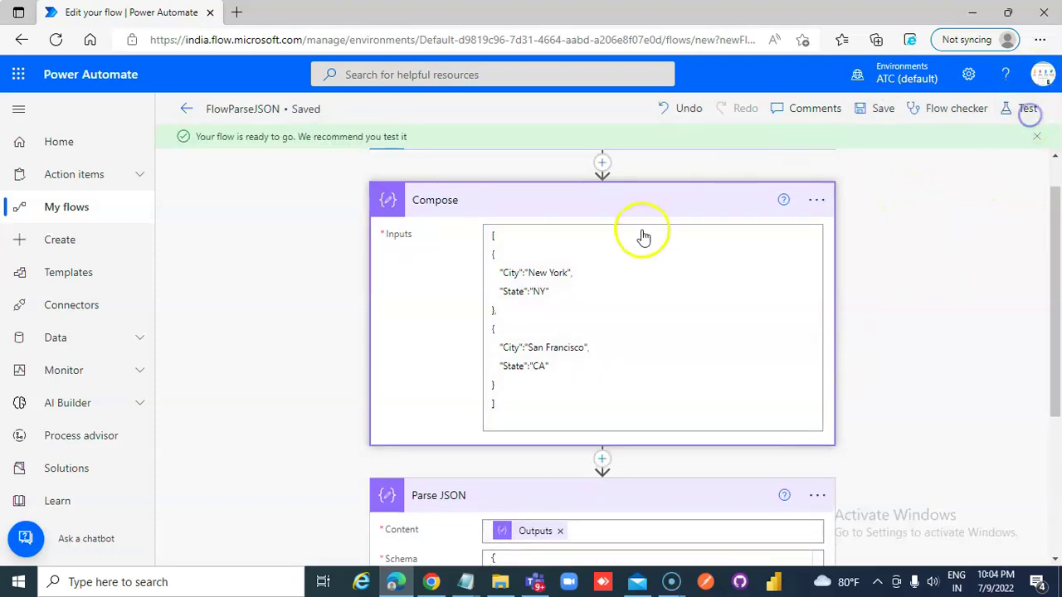
- Run a manual test of FlowParseJSON and open the run view
click(820, 149)
click(844, 539)
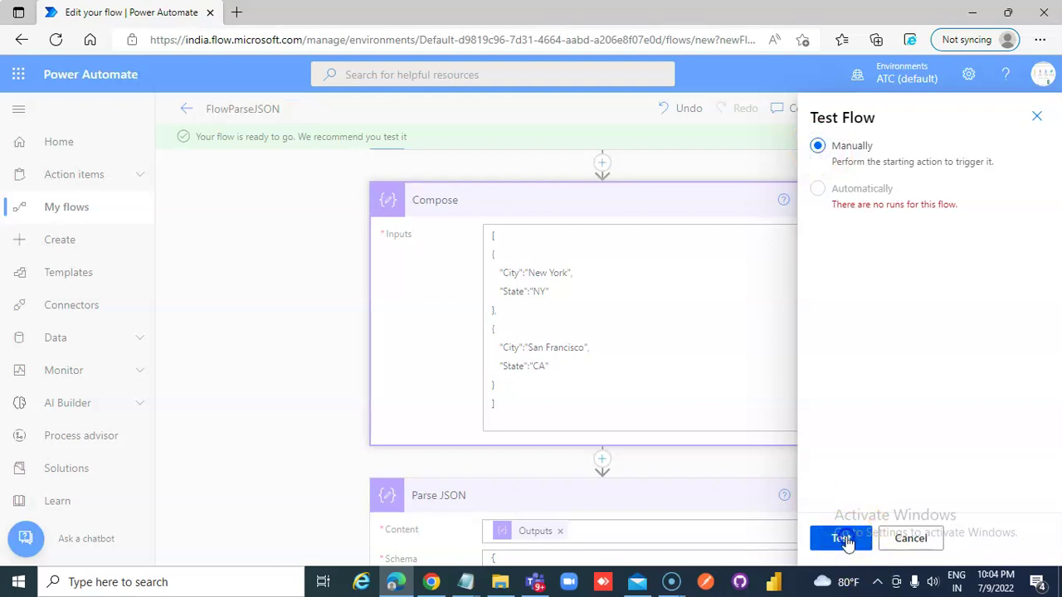
click(861, 541)
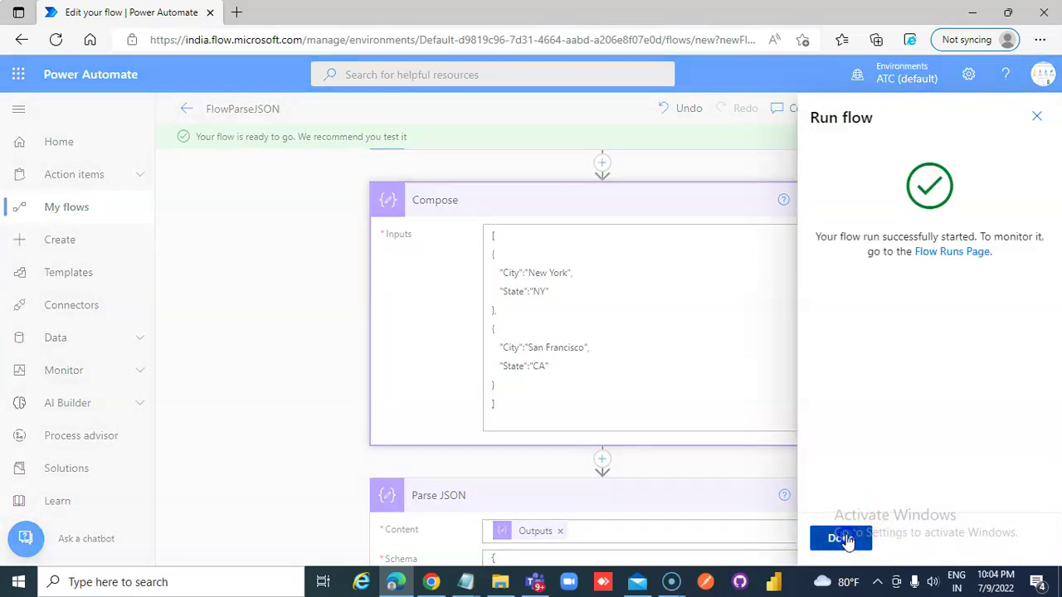
click(843, 536)
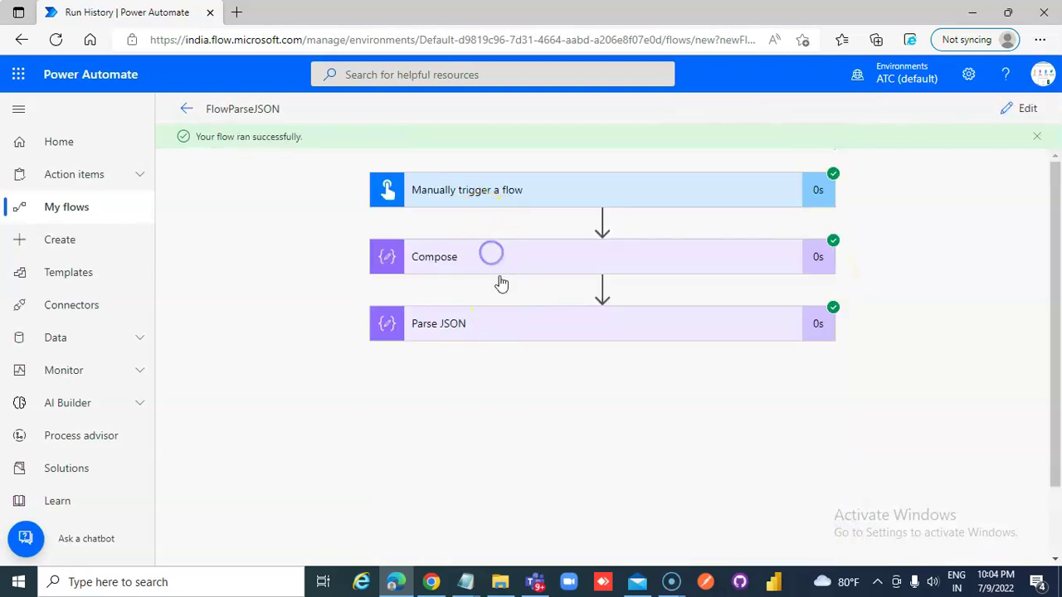
- Expand the Compose run result and select its output JSON
click(491, 256)
scroll(559, 337, down, 2)
scroll(559, 338, down, 2)
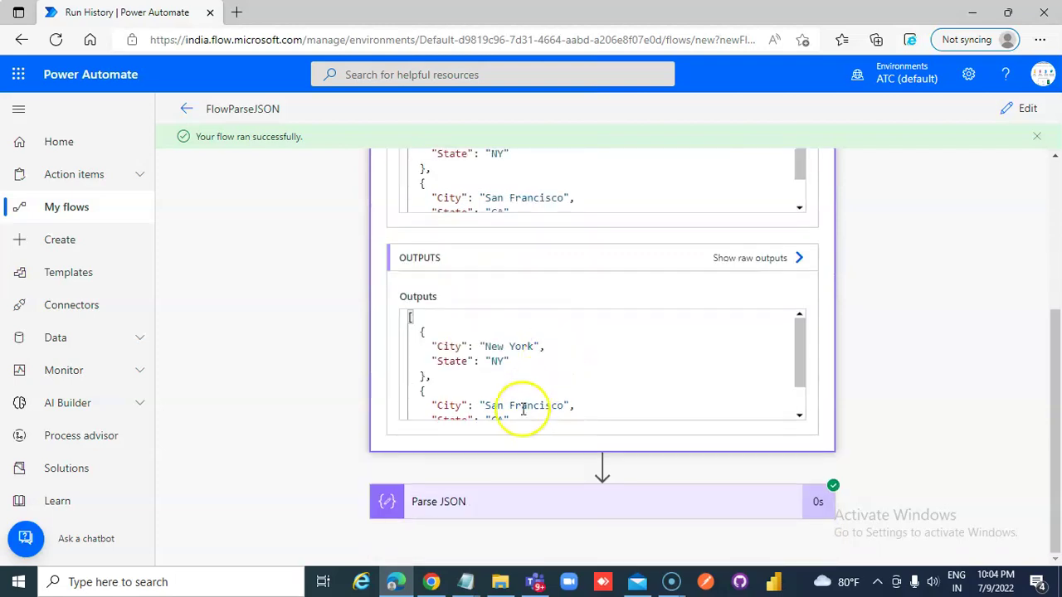
drag(480, 347, 512, 465)
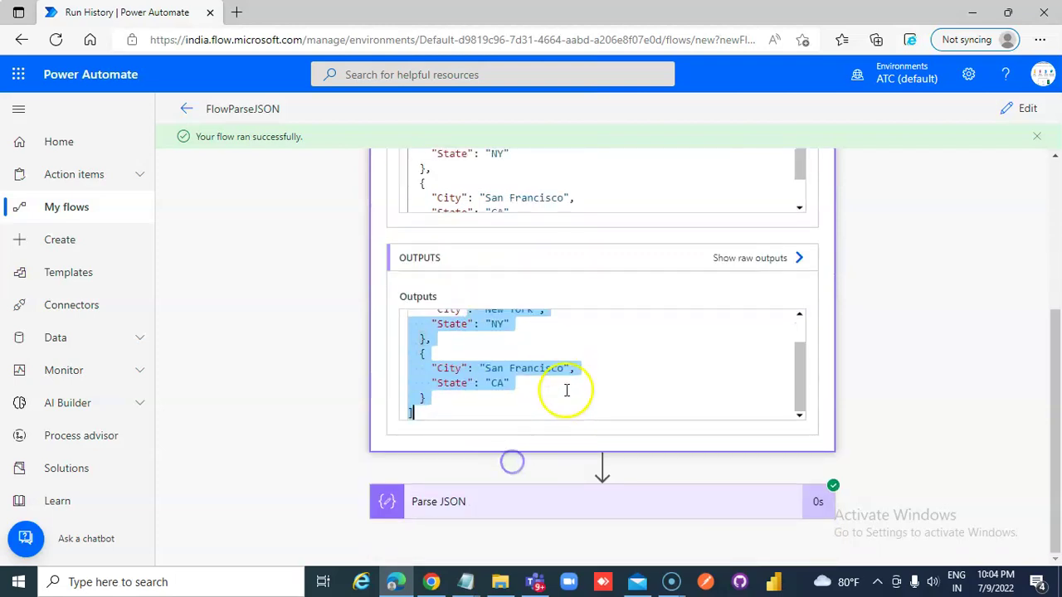
- Review the Parse JSON Body output with both City/State records, then return to the flow's details page
click(550, 498)
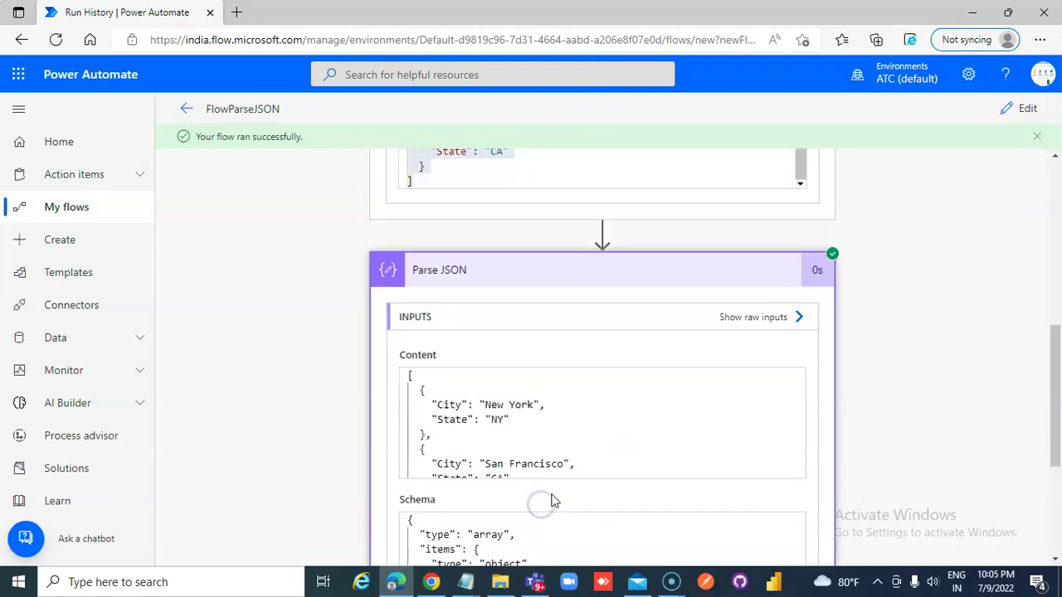
scroll(555, 493, down, 2)
scroll(559, 491, down, 1)
scroll(477, 339, down, 1)
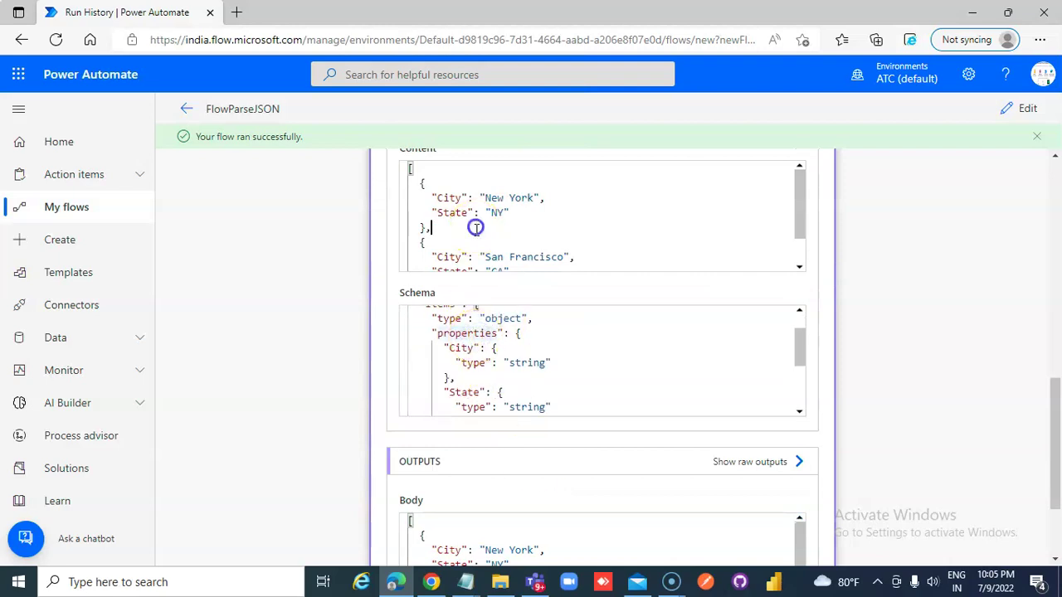
scroll(552, 367, down, 2)
scroll(520, 515, down, 1)
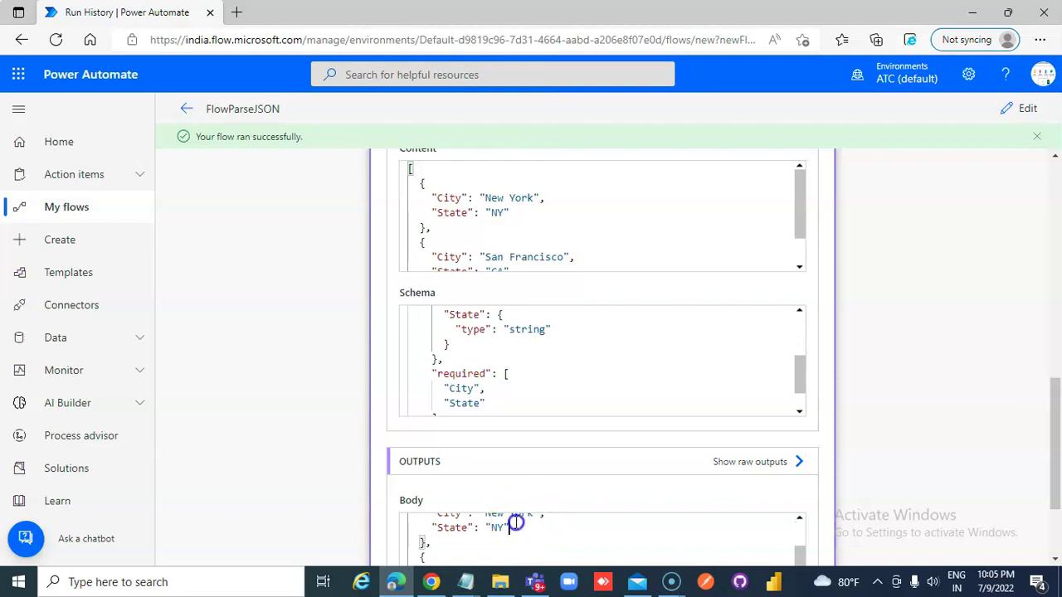
drag(1052, 368, 1054, 448)
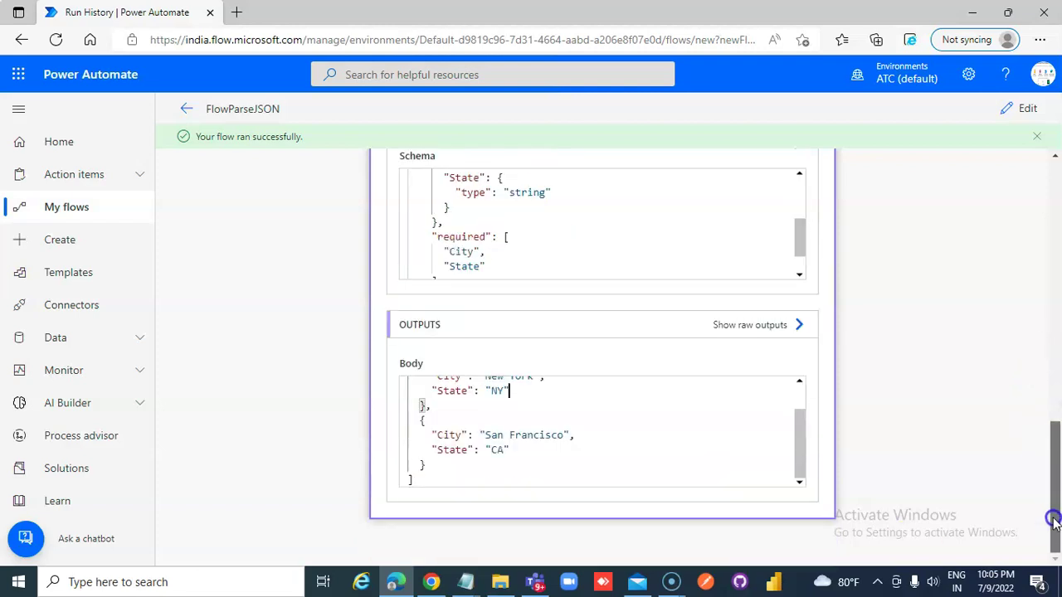
click(646, 442)
drag(597, 442, 469, 356)
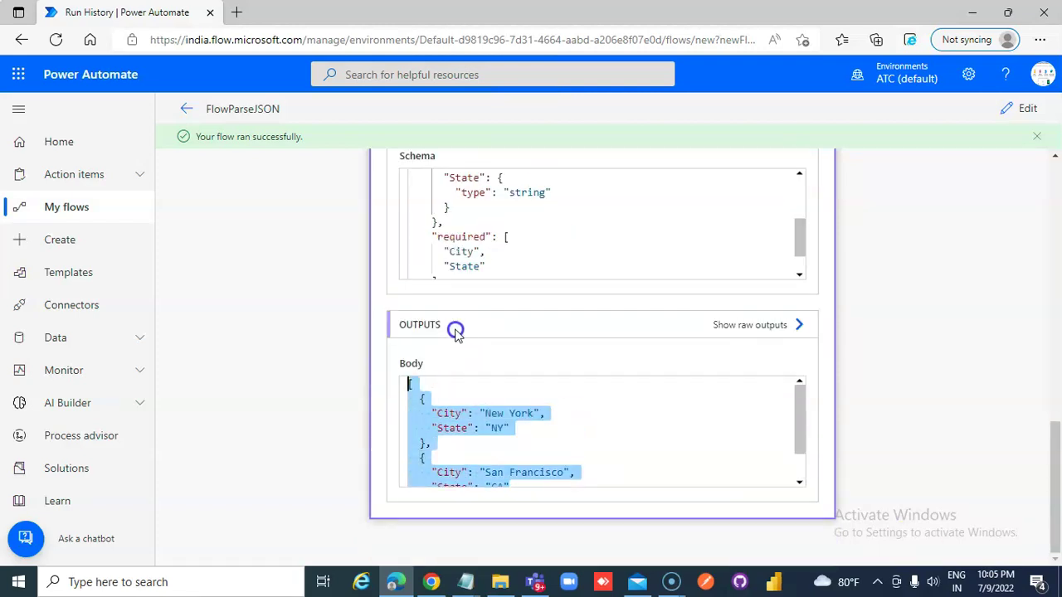
scroll(931, 291, up, 5)
scroll(863, 241, up, 4)
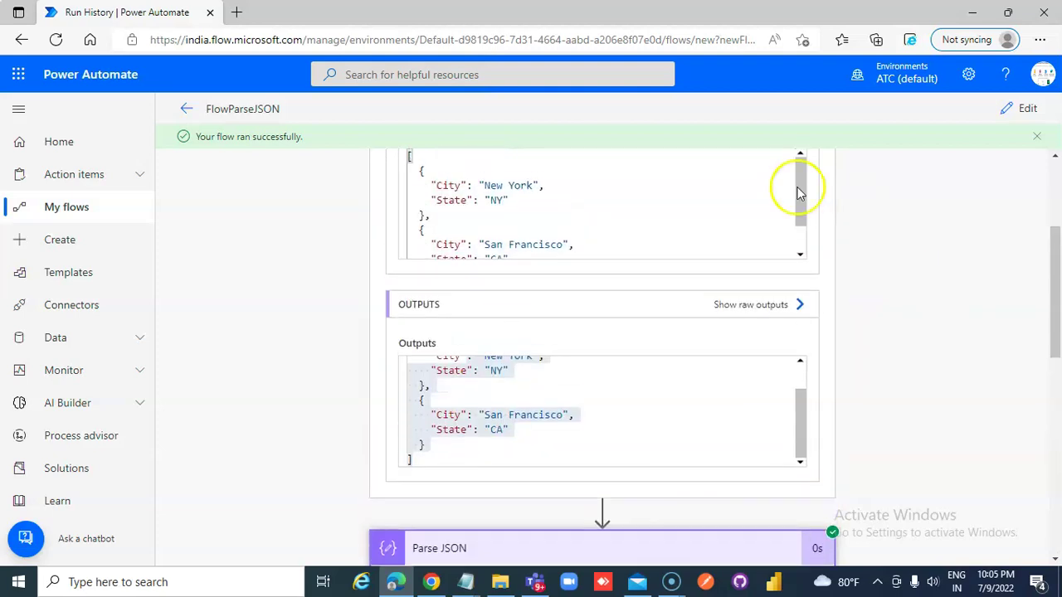
click(189, 110)
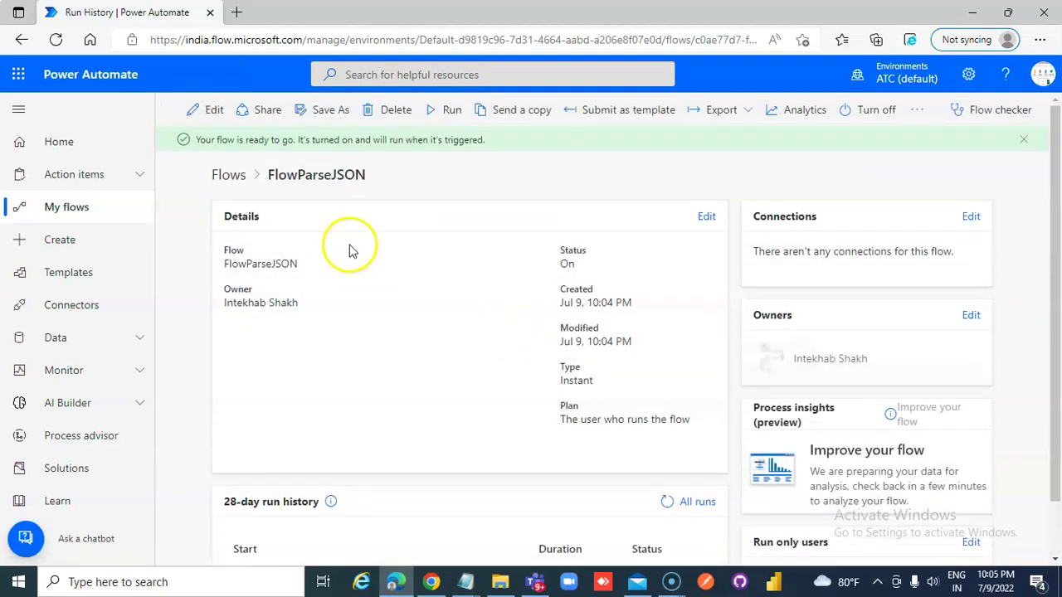
- Delete the closing brace and bracket lines from the Compose JSON and save the flow
click(214, 110)
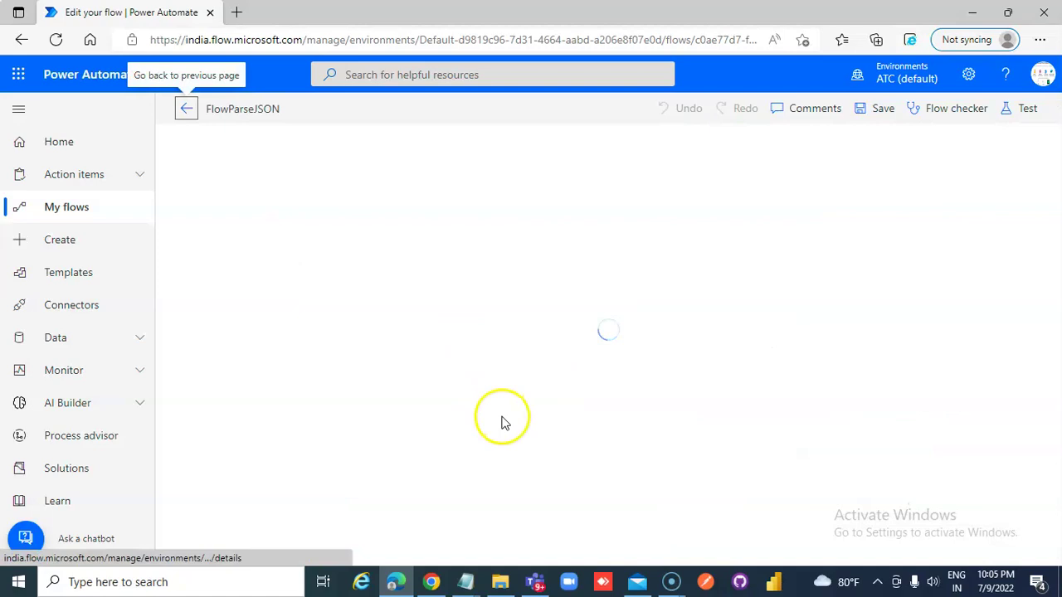
click(516, 286)
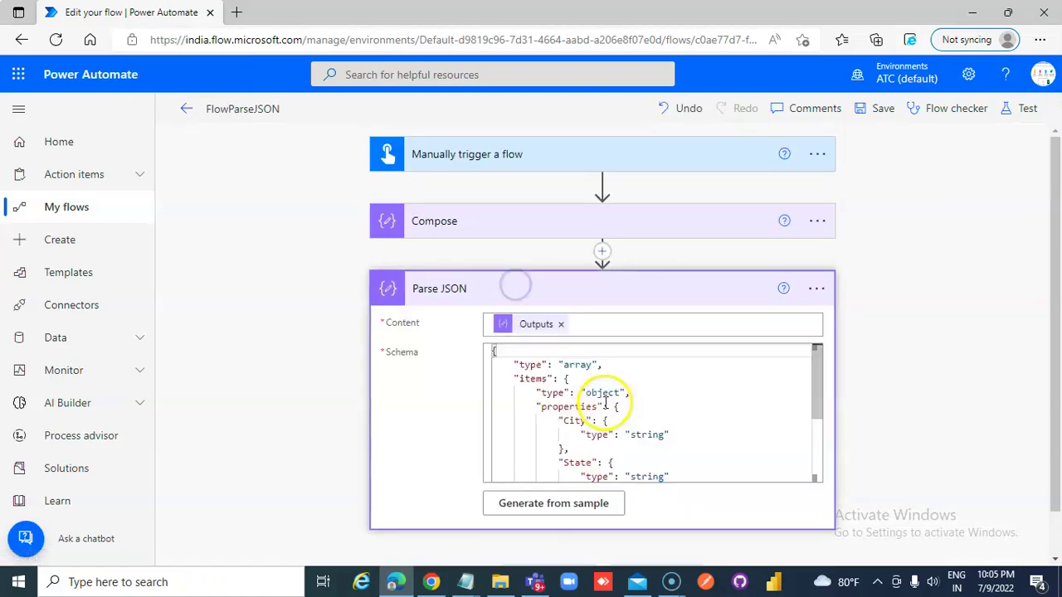
click(471, 222)
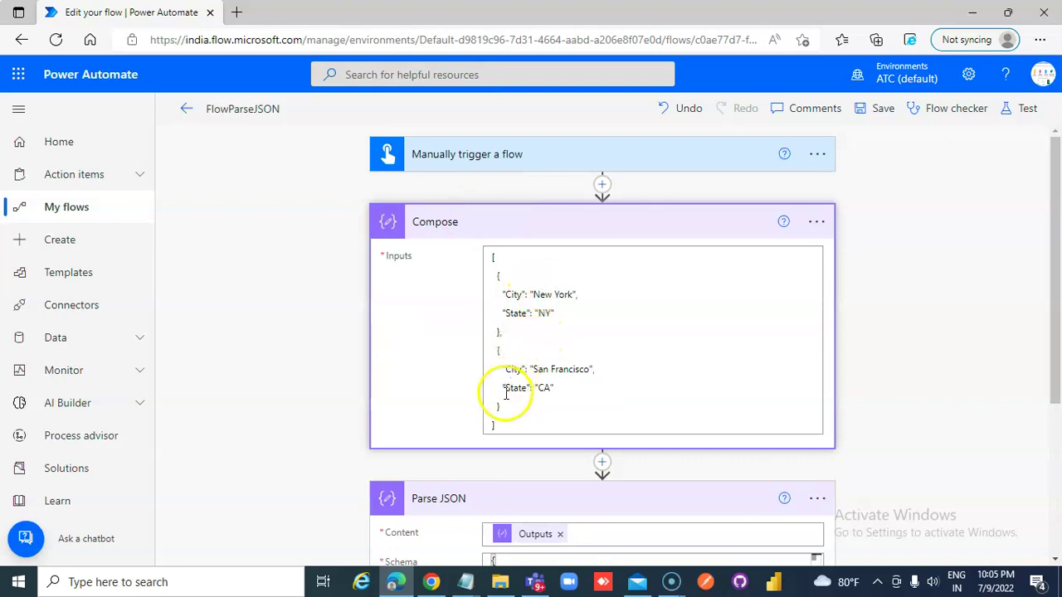
drag(503, 422, 481, 404)
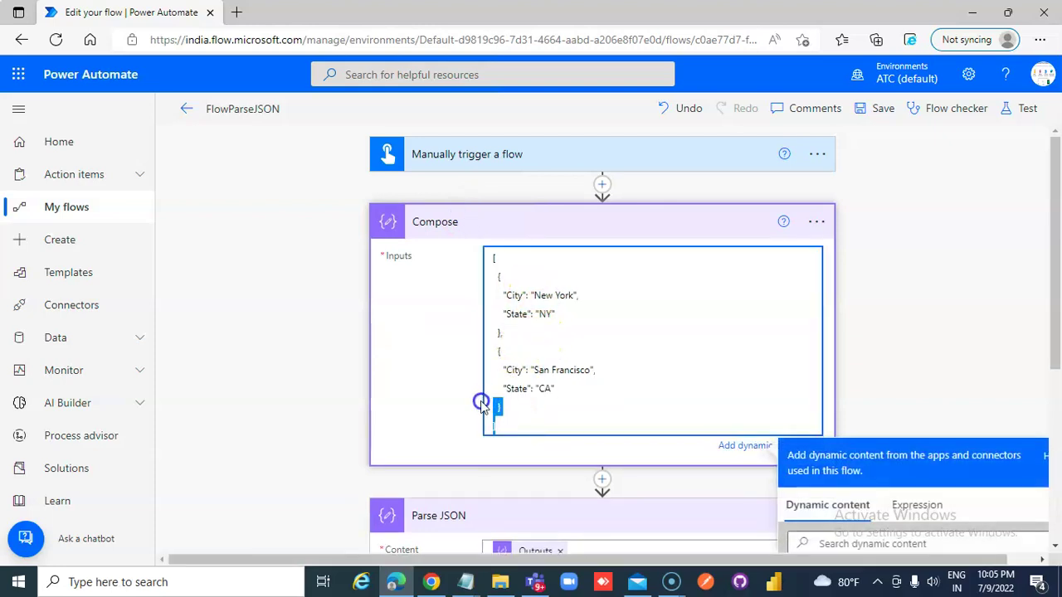
key(BackSpace)
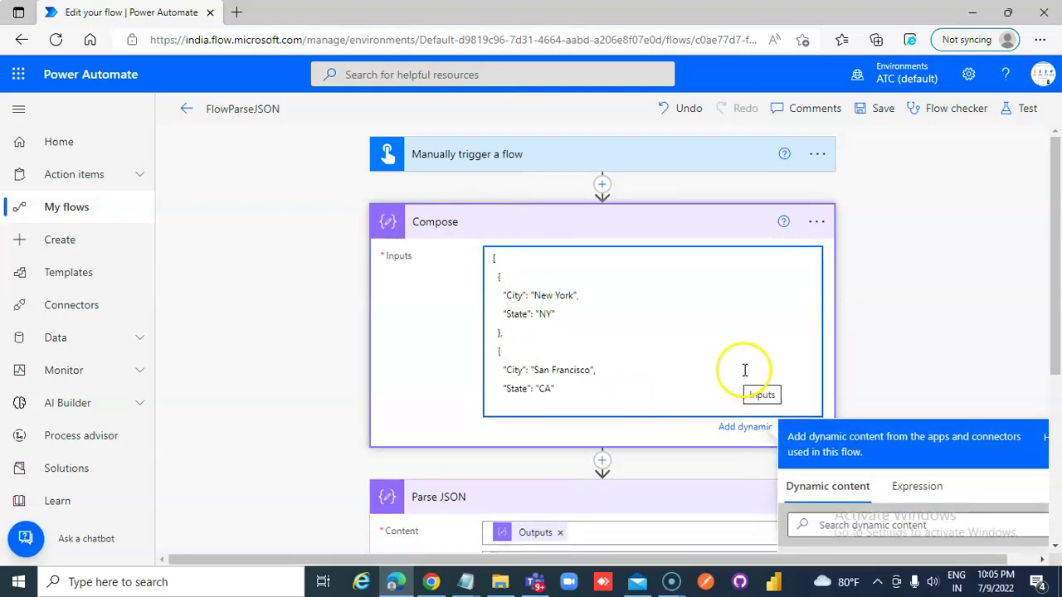
click(875, 108)
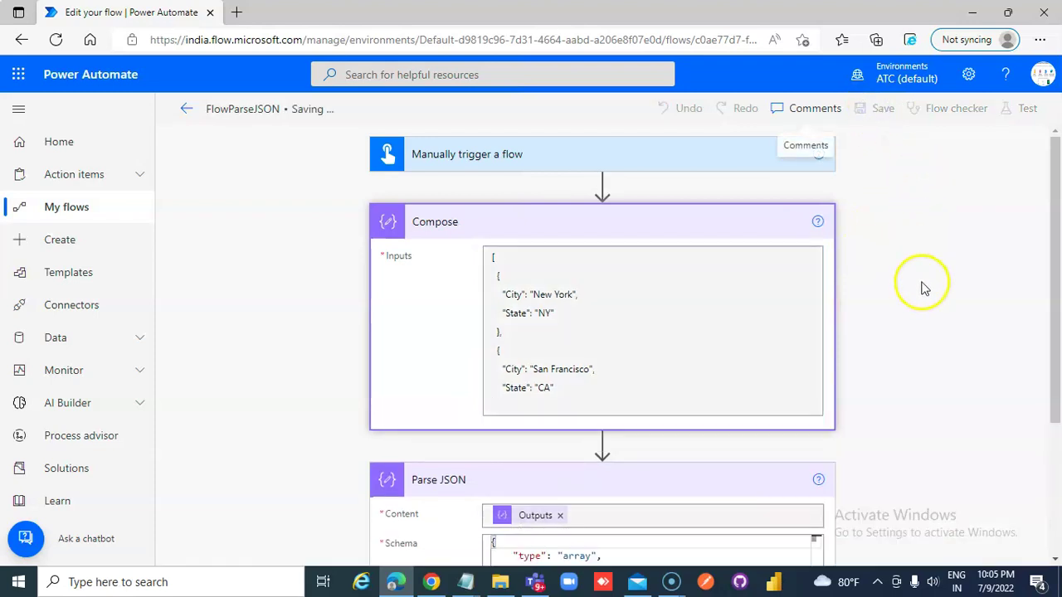
- Run a manual test of the flow and open the run results
scroll(922, 282, down, 3)
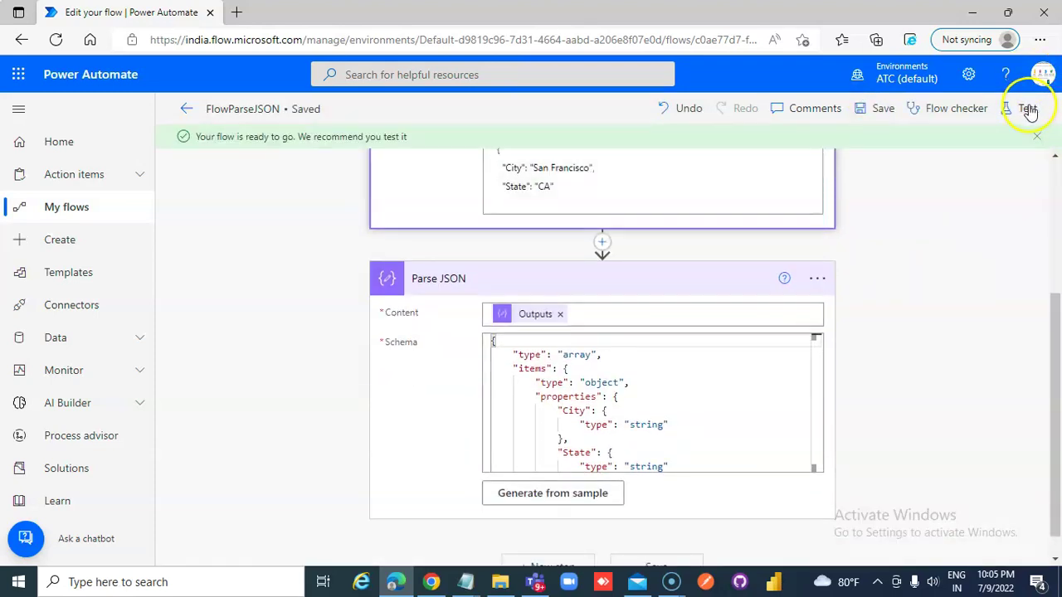
click(1028, 110)
click(817, 145)
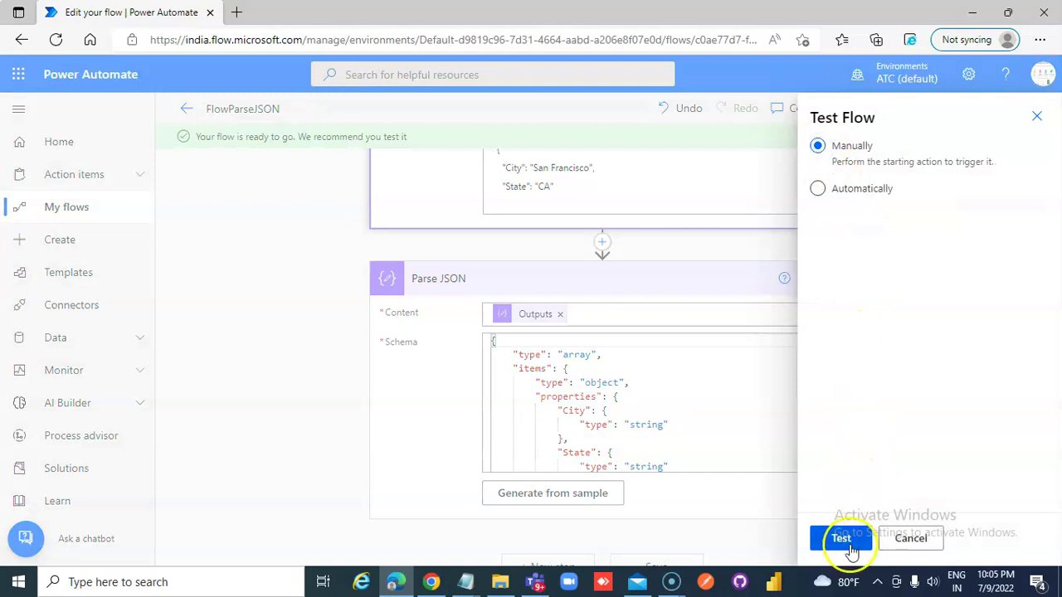
click(850, 549)
click(863, 536)
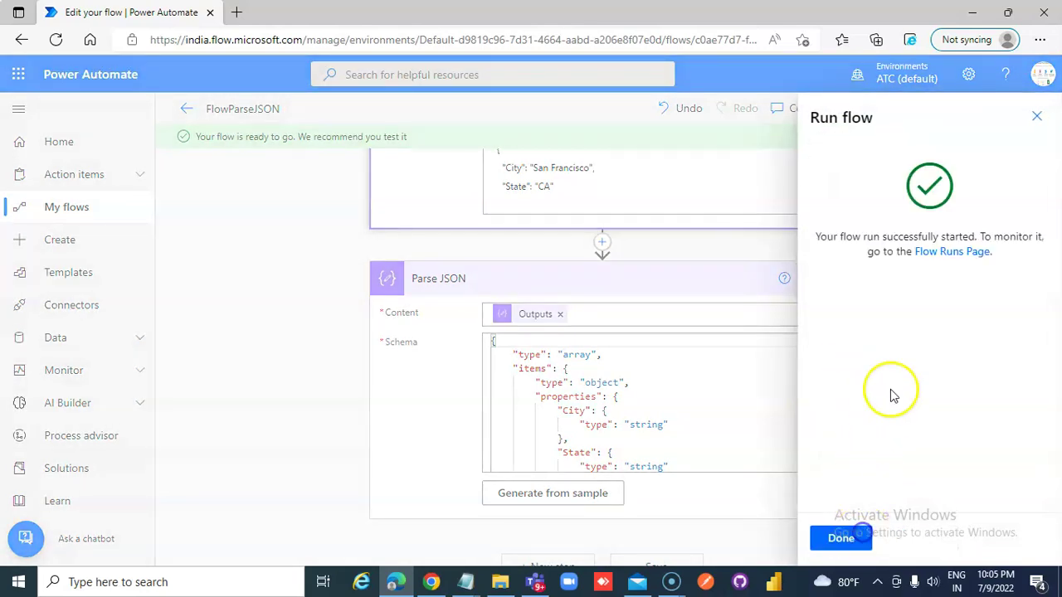
click(840, 537)
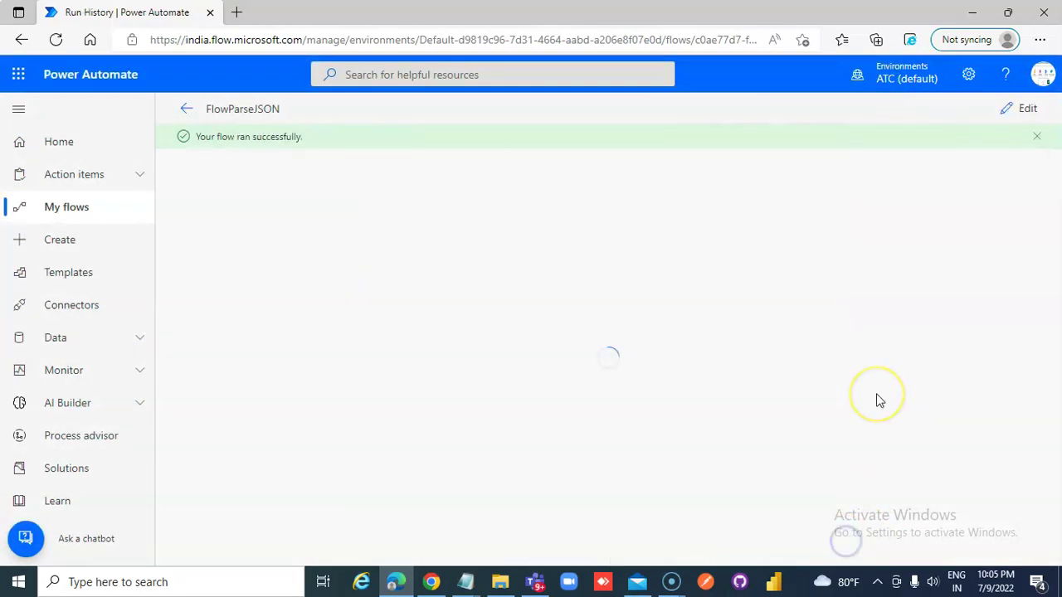
- Check that the Parse JSON run output lists New York/NY and San Francisco/CA
click(767, 318)
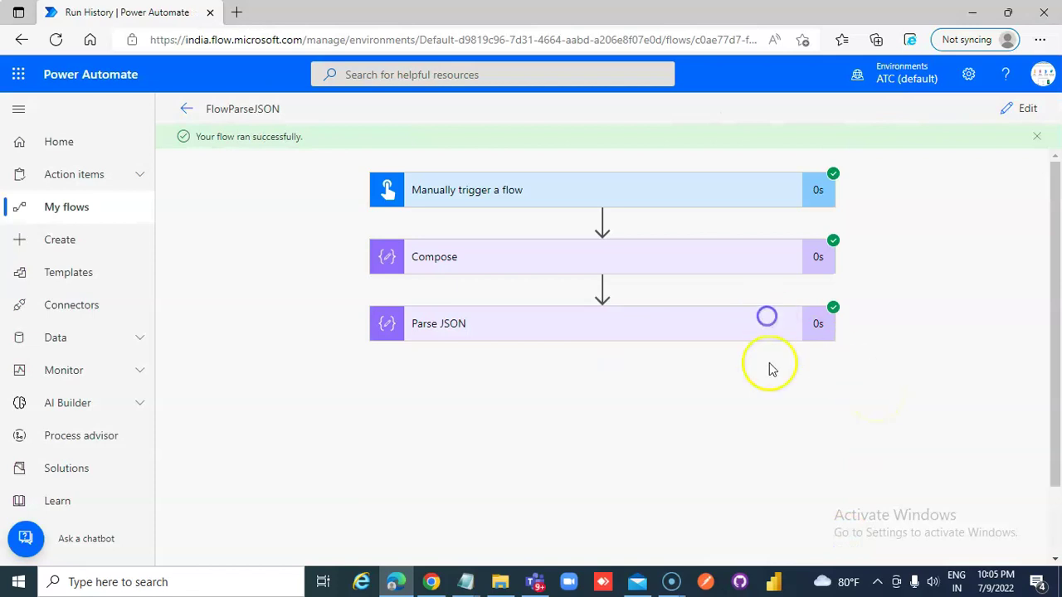
scroll(785, 426, down, 1)
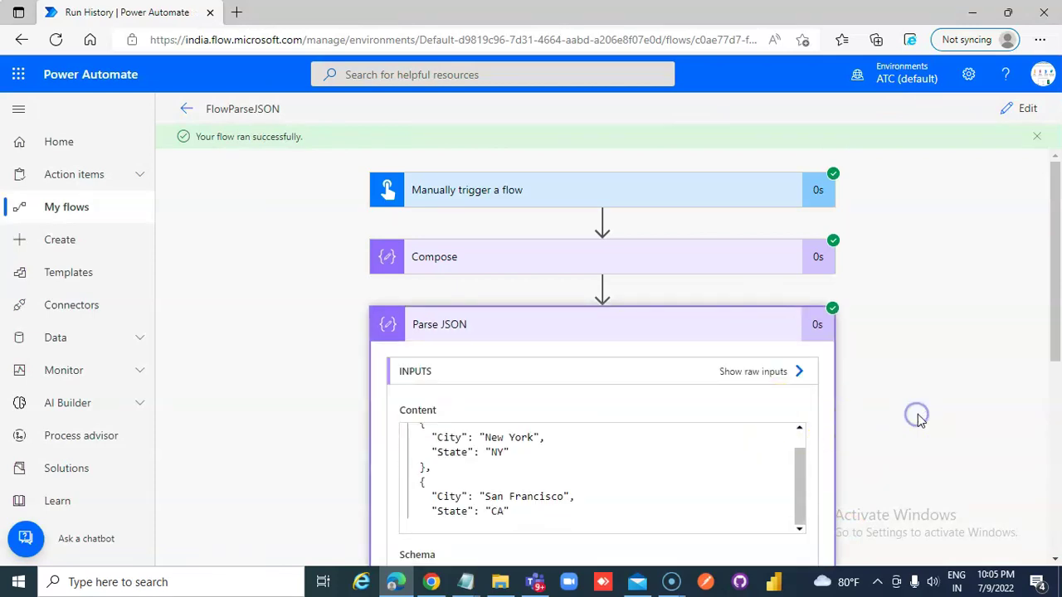
scroll(917, 413, down, 4)
scroll(917, 414, down, 1)
scroll(794, 416, down, 1)
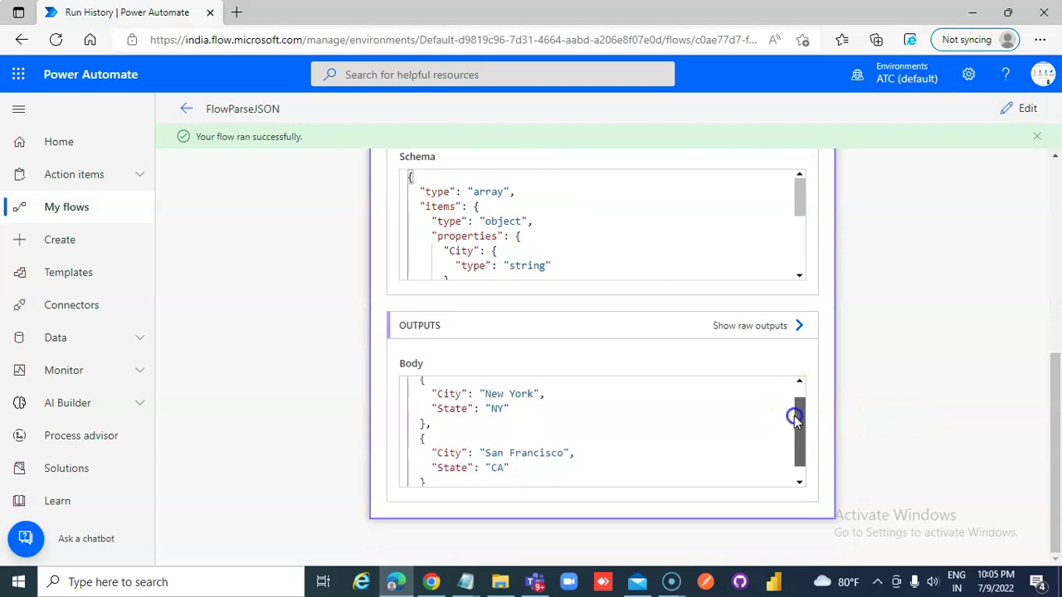
mouse_move(794, 417)
mouse_down()
mouse_move(792, 463)
mouse_move(796, 441)
mouse_up()
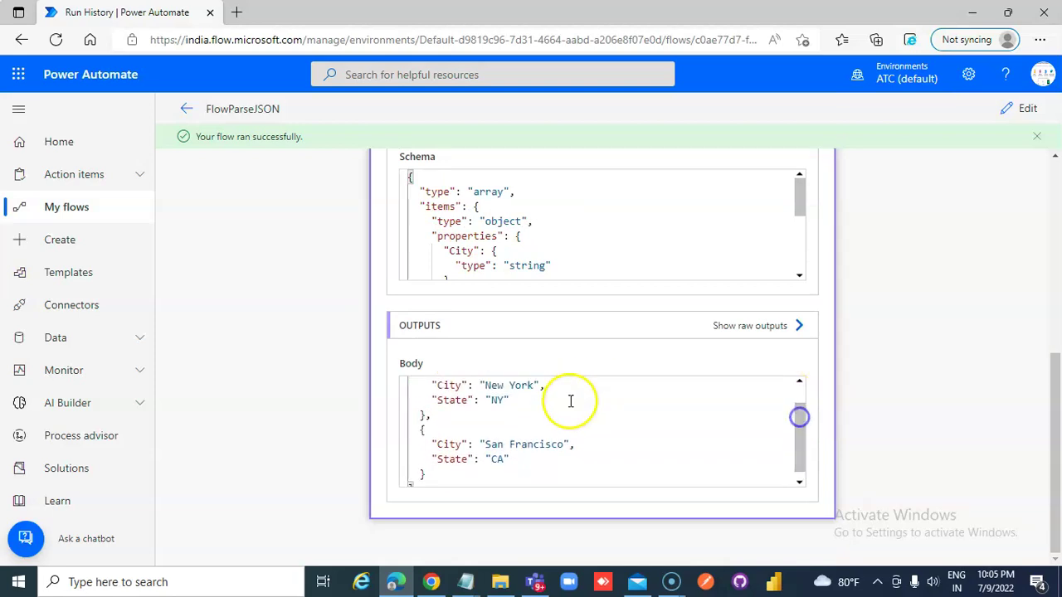
- Cut the Compose JSON down to an unfinished New York fragment and save the flow
click(187, 110)
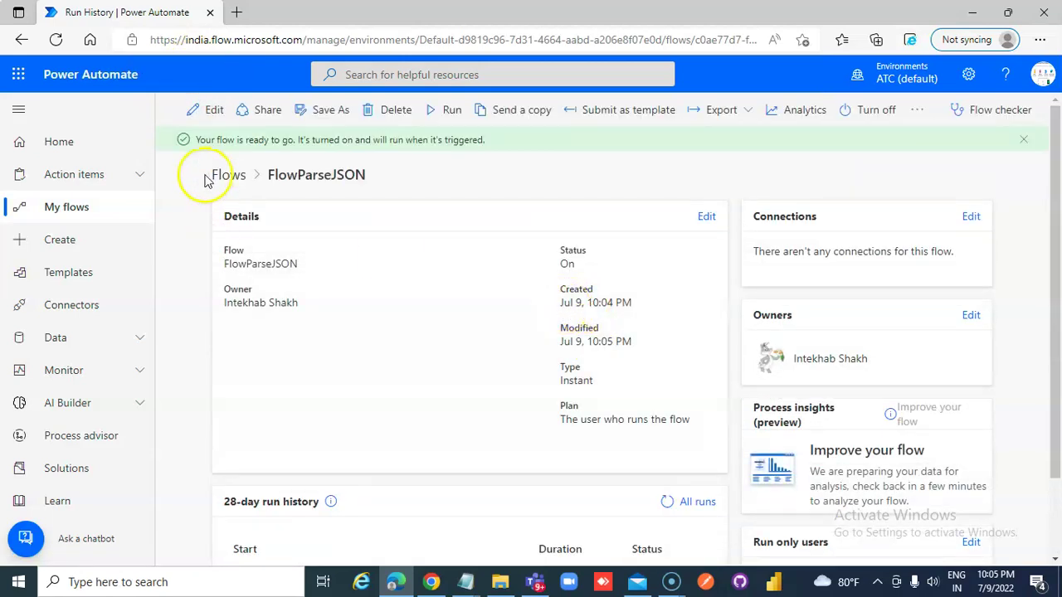
click(214, 118)
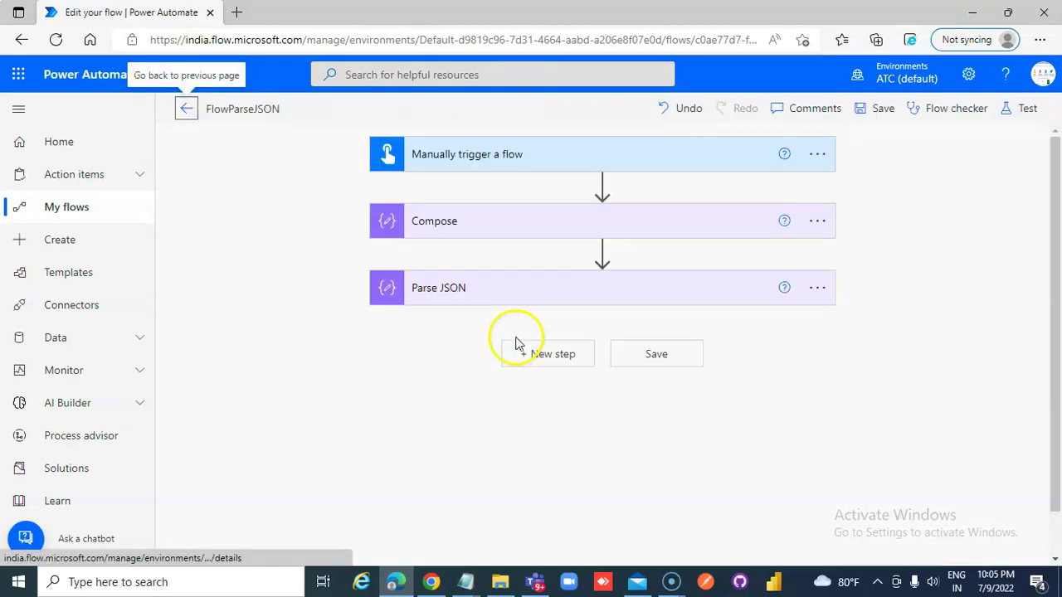
click(483, 233)
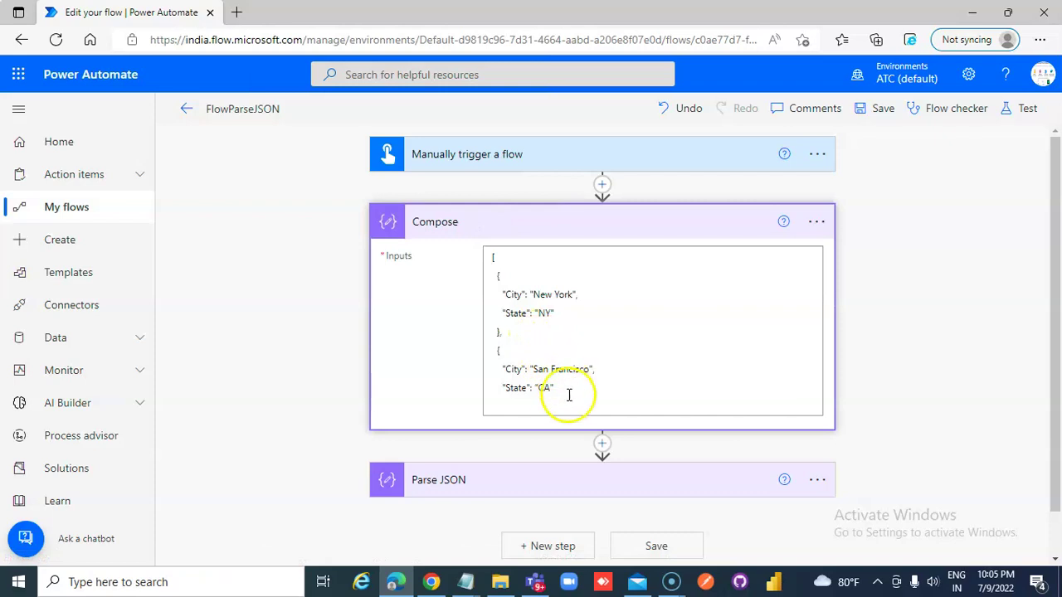
click(556, 391)
drag(557, 391, 494, 309)
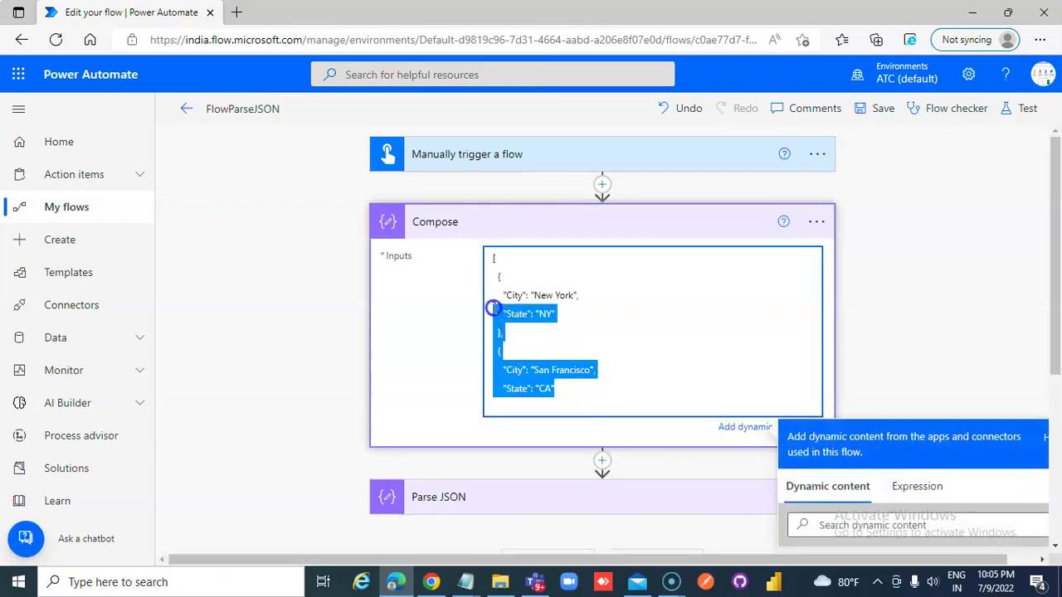
key(BackSpace)
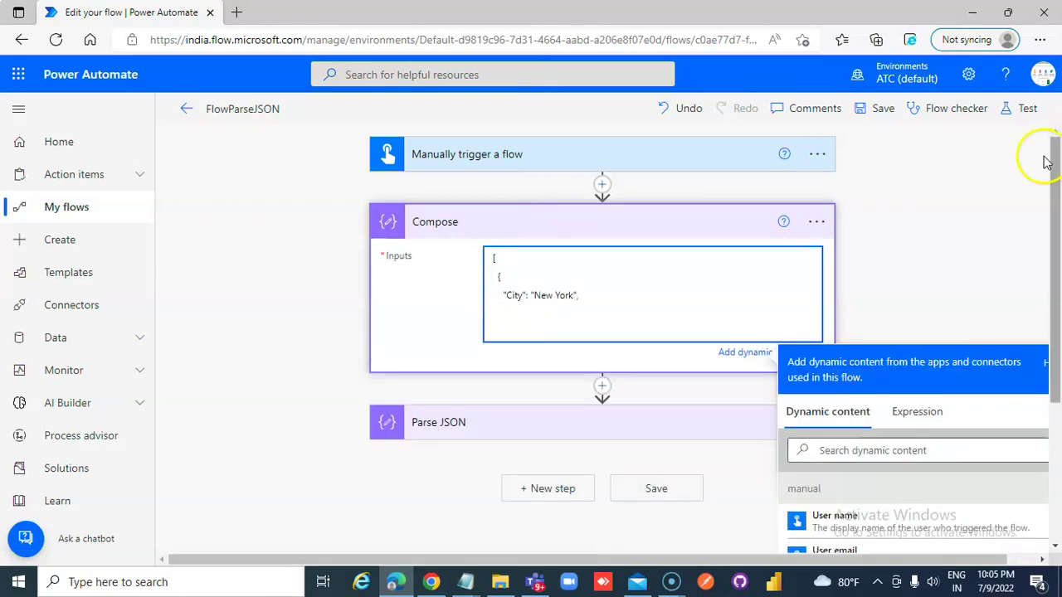
click(879, 109)
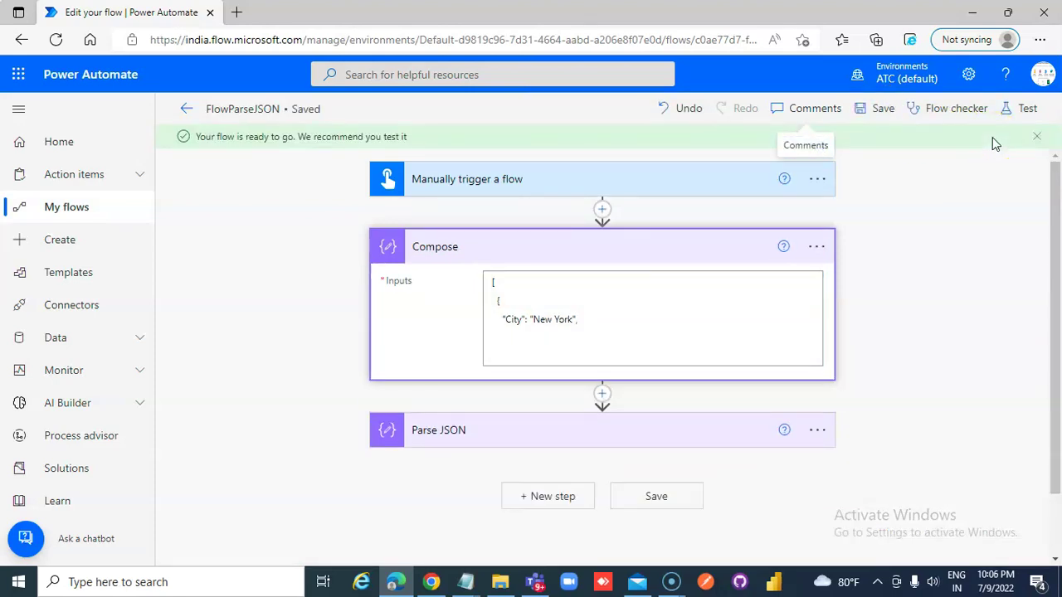
- Start a manual test run of the flow
click(1027, 109)
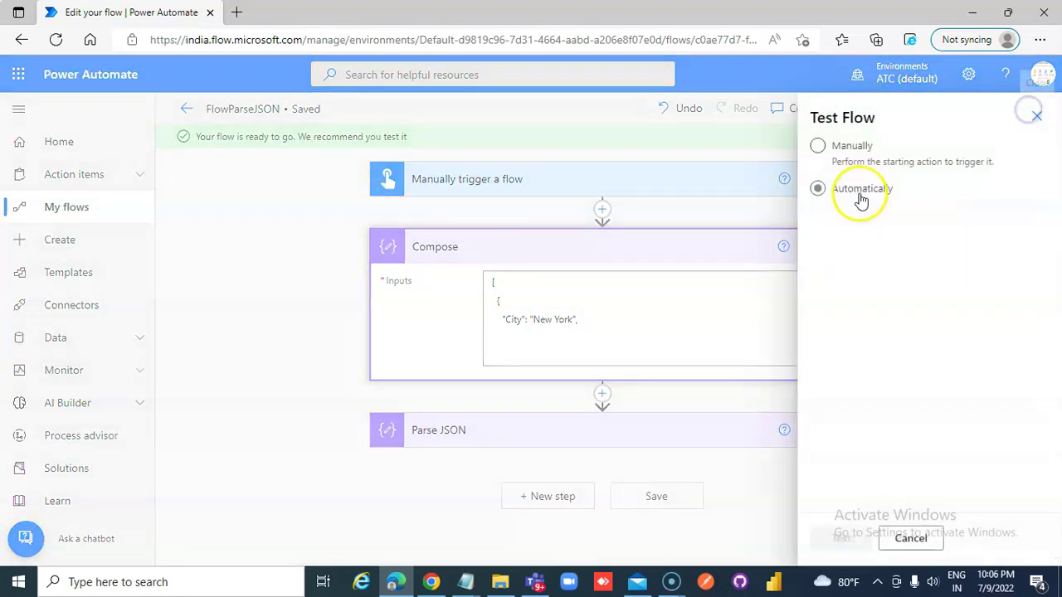
click(836, 161)
click(840, 537)
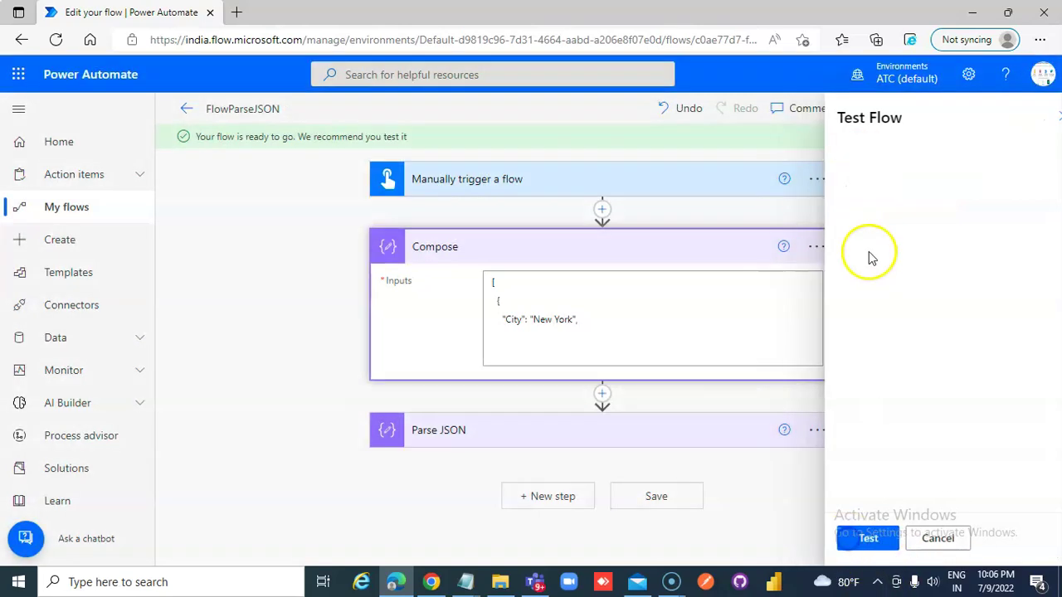
click(847, 537)
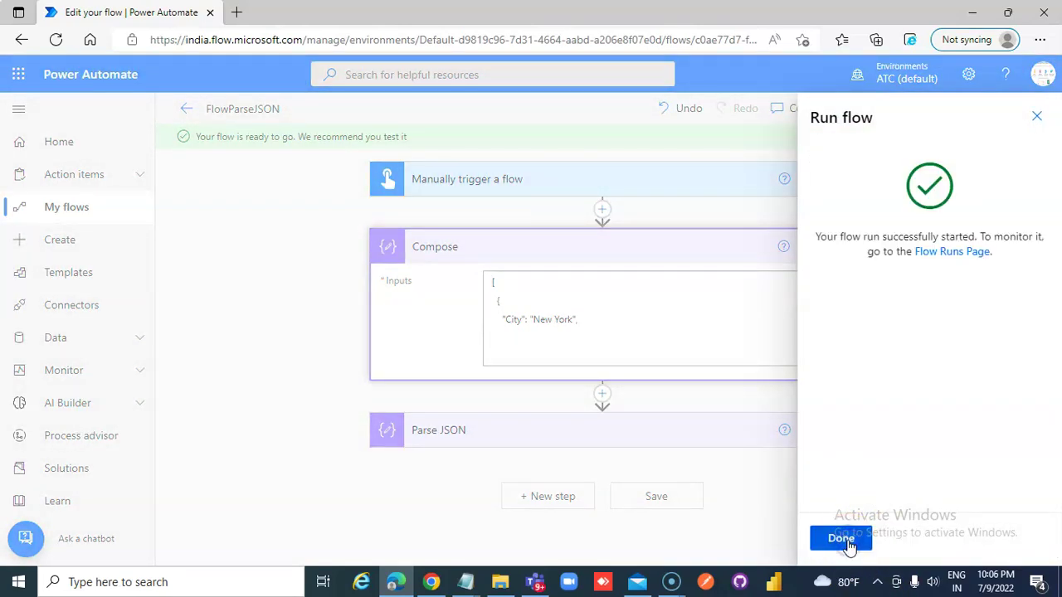
- Read Parse JSON's InvalidJSON error on the incomplete content, then go back to editing
click(841, 539)
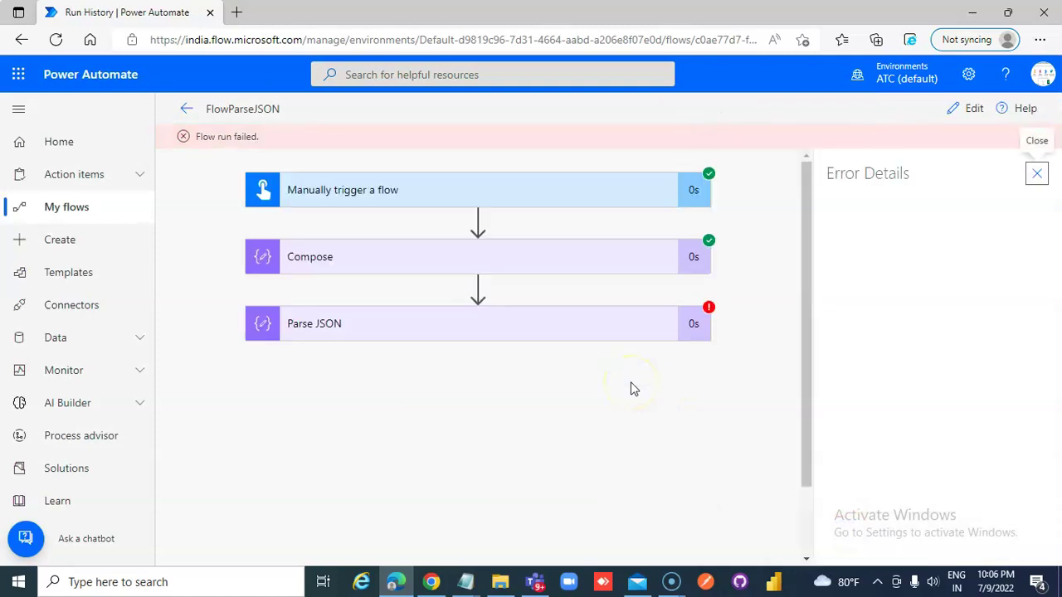
click(631, 330)
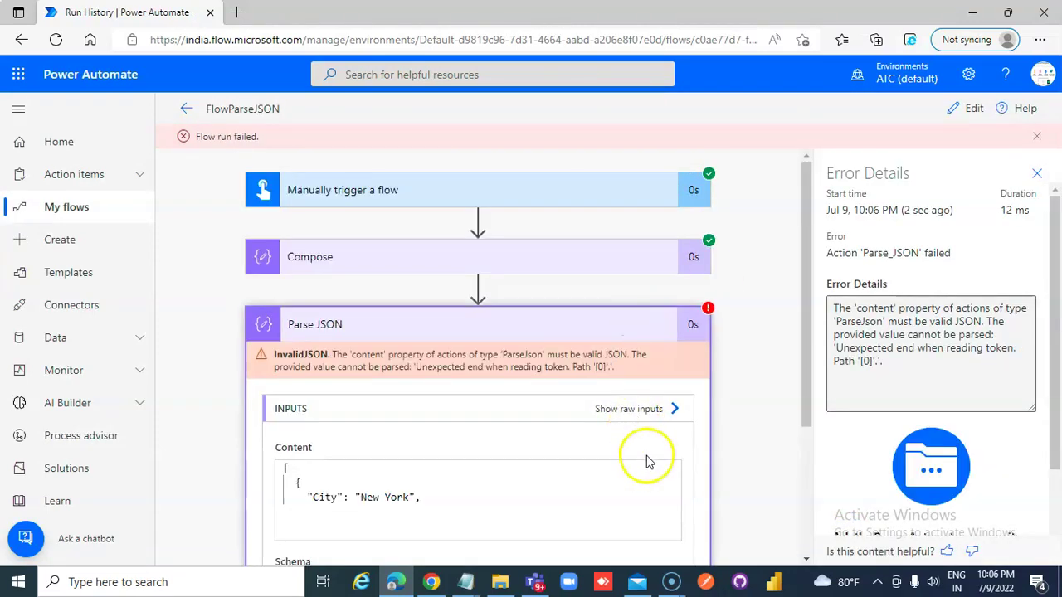
scroll(651, 463, down, 1)
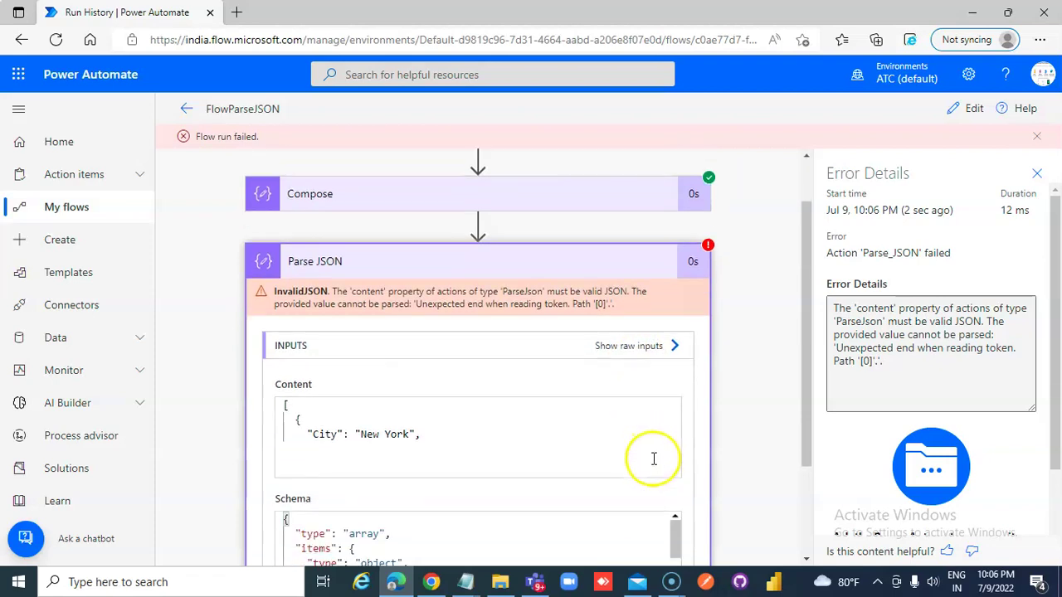
drag(434, 431, 253, 394)
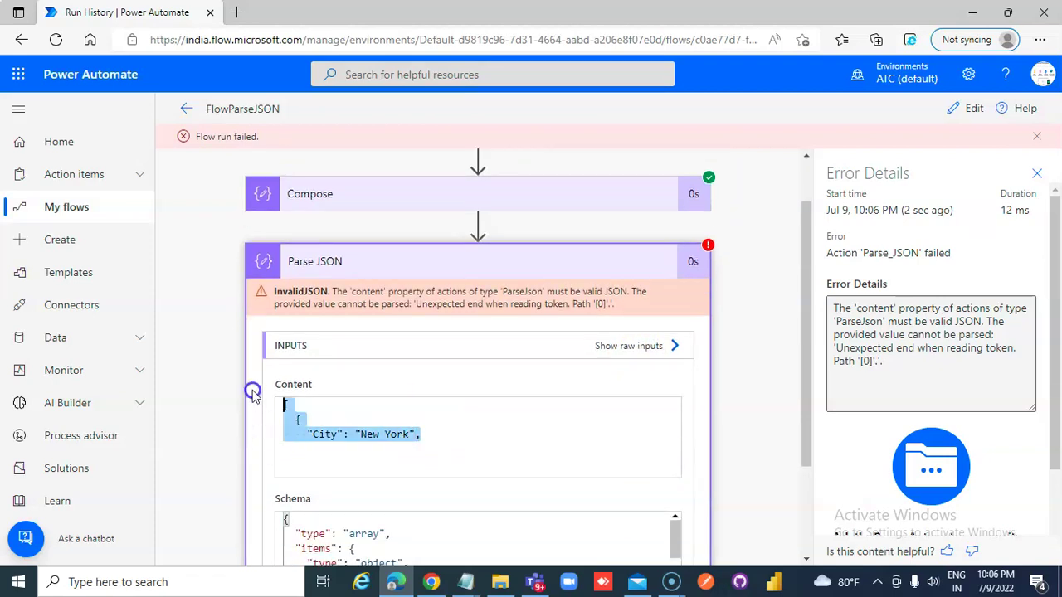
drag(516, 291, 628, 310)
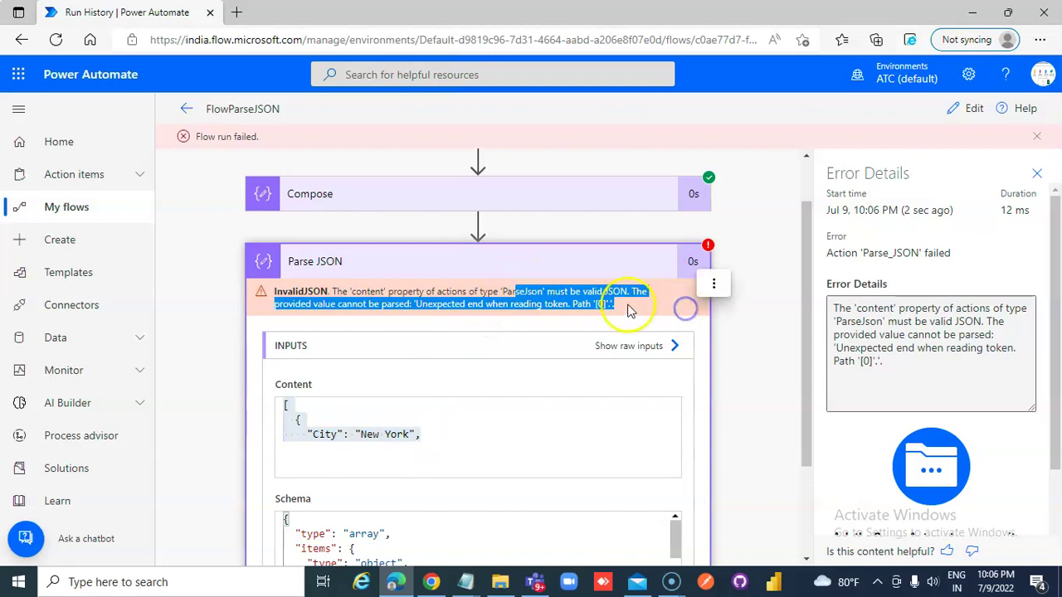
click(189, 112)
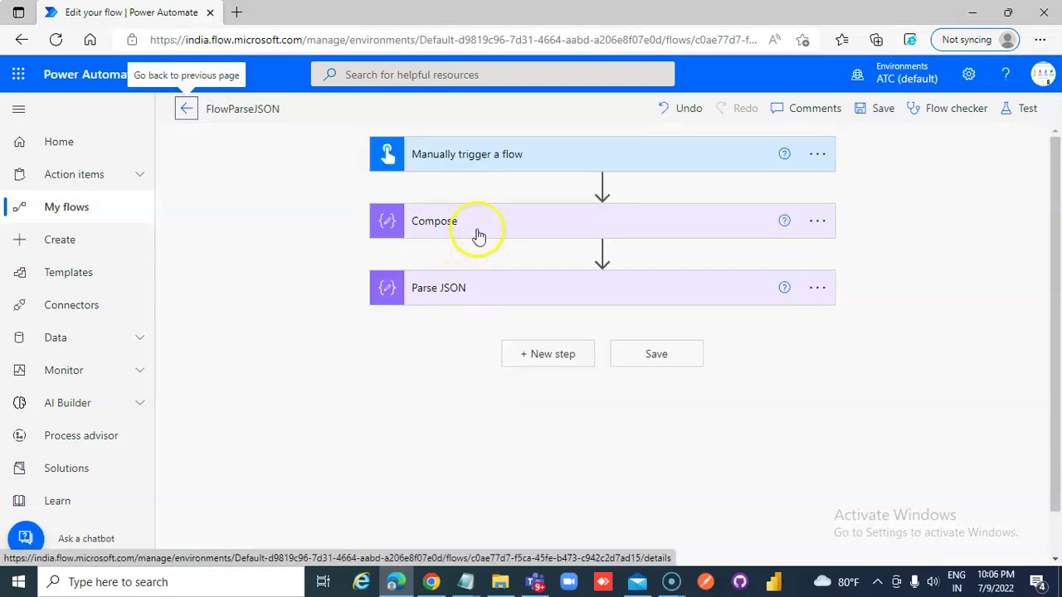
- Expand the Compose and Parse JSON steps and place the cursor in Compose Inputs
click(477, 230)
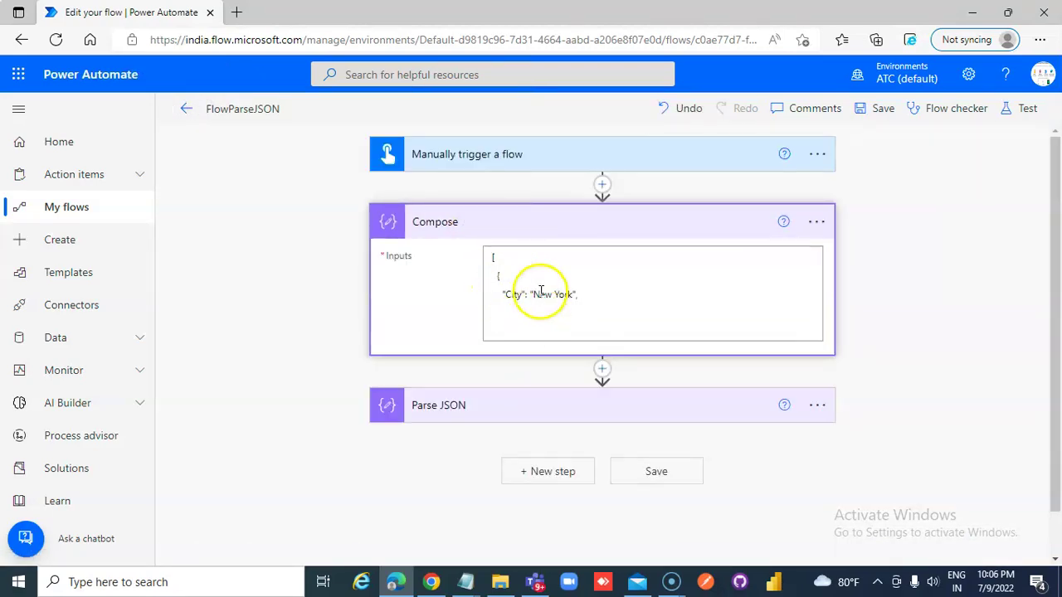
click(471, 408)
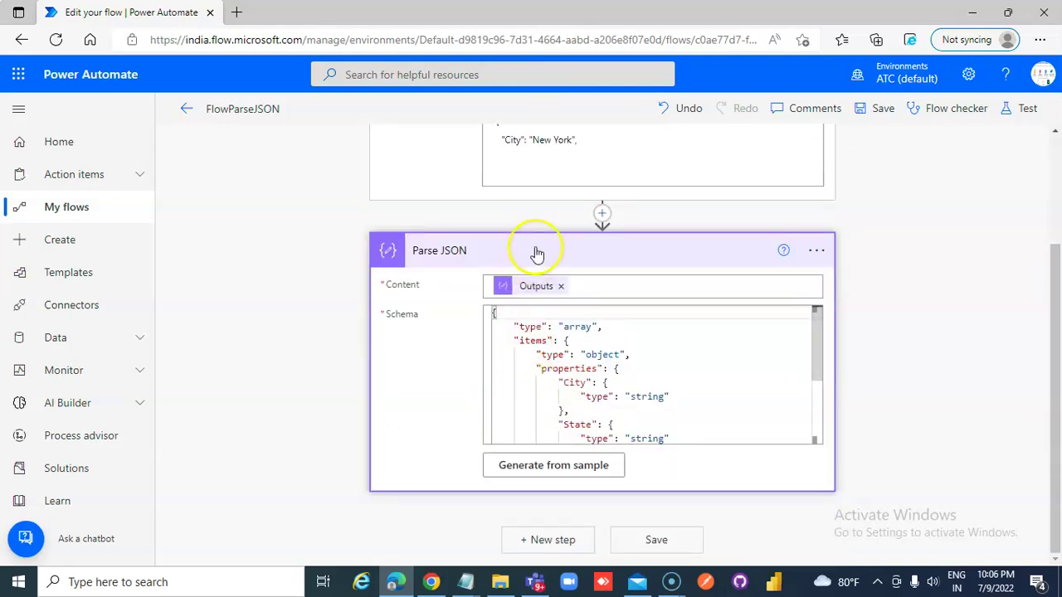
scroll(538, 249, up, 2)
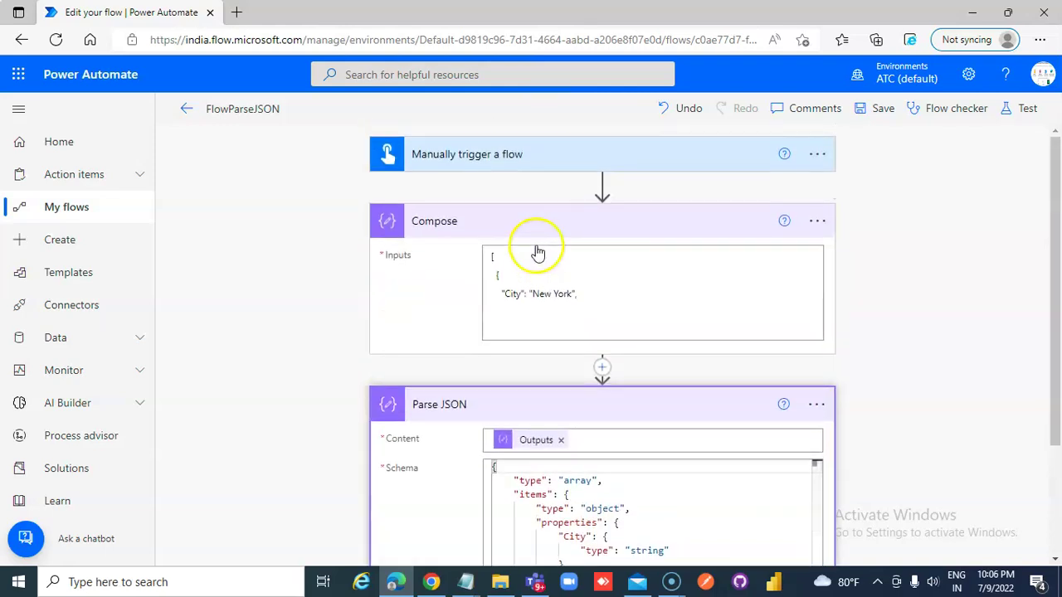
click(548, 314)
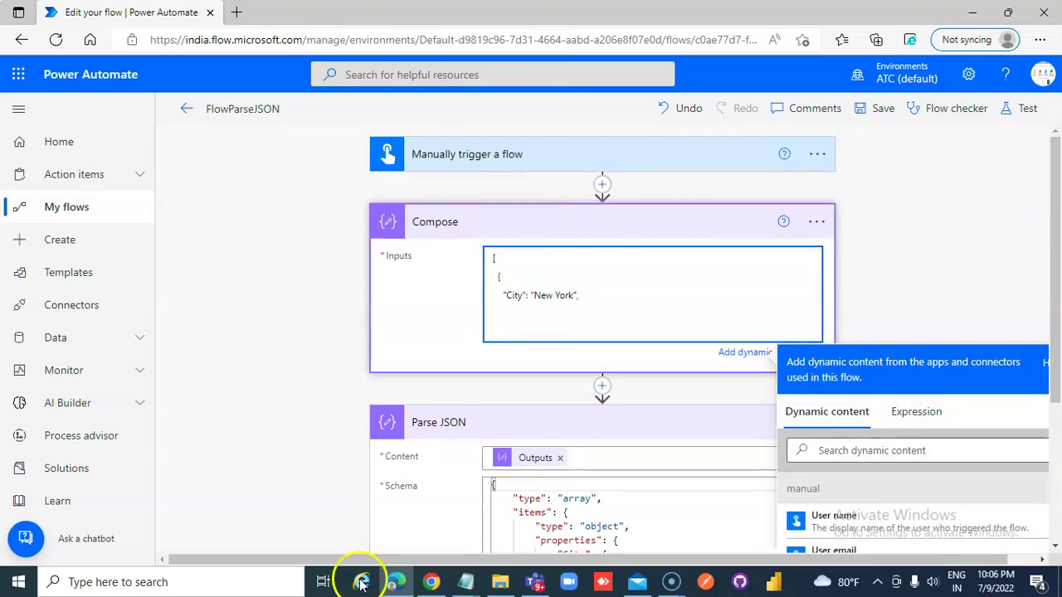
- Select the complete two-city JSON array in the Lesson23_Notes file
click(500, 582)
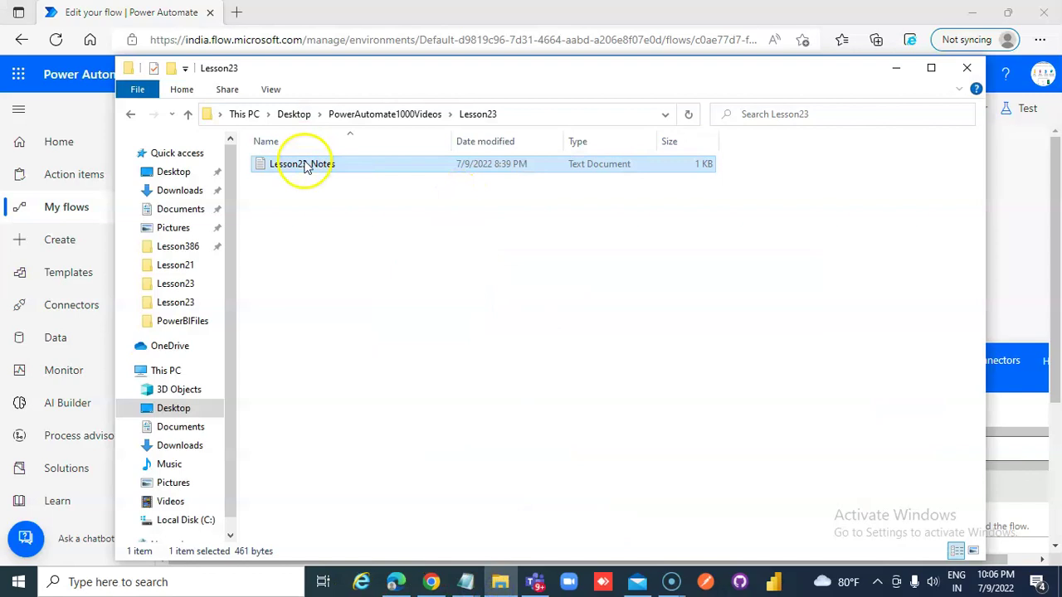
scroll(228, 373, down, 3)
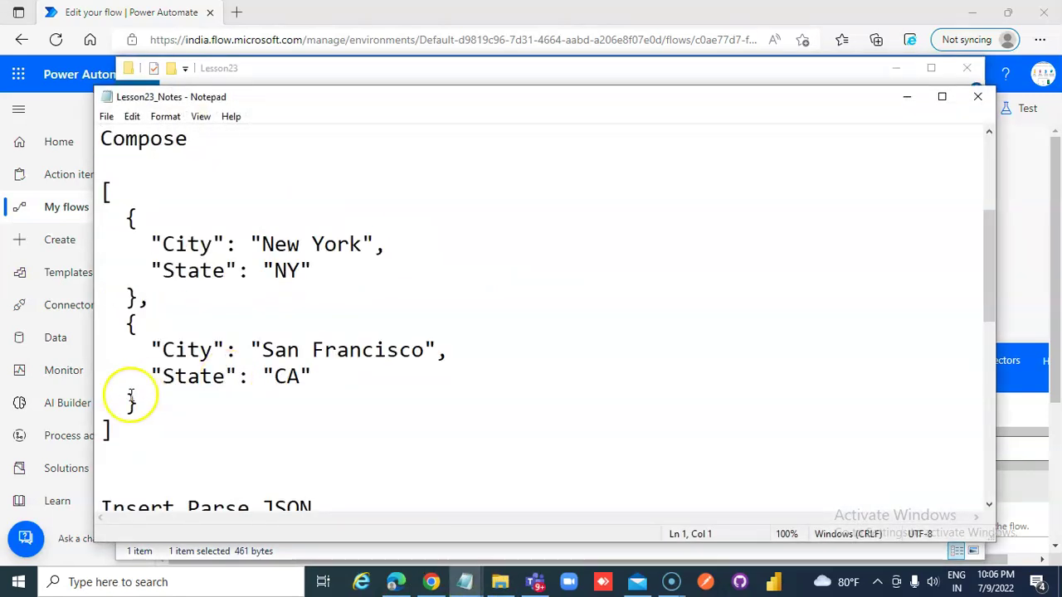
drag(146, 433, 80, 209)
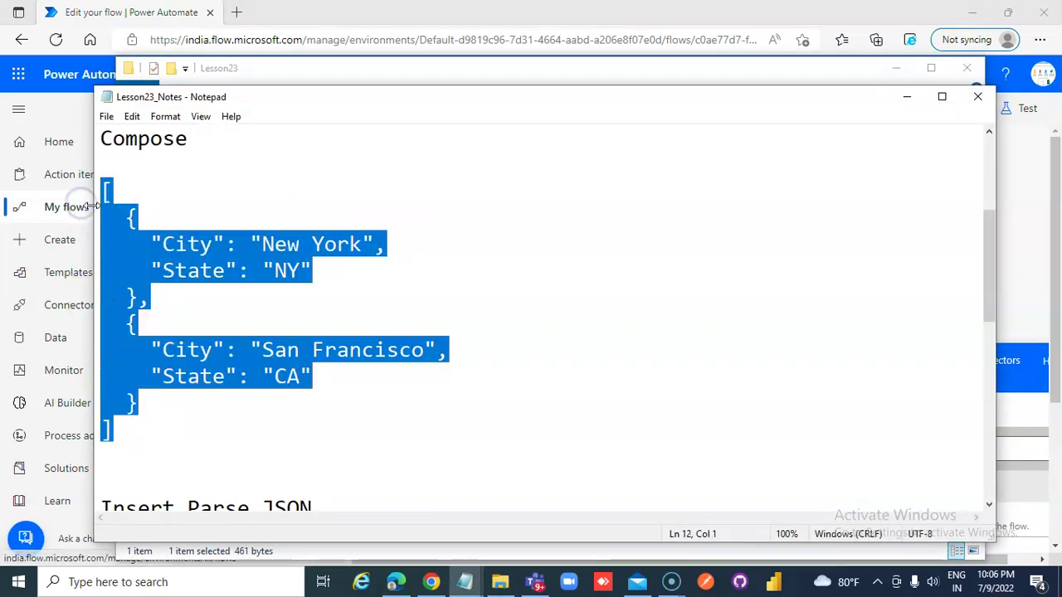
click(137, 11)
- Replace the Compose inputs with the full New York and San Francisco array and save
click(526, 296)
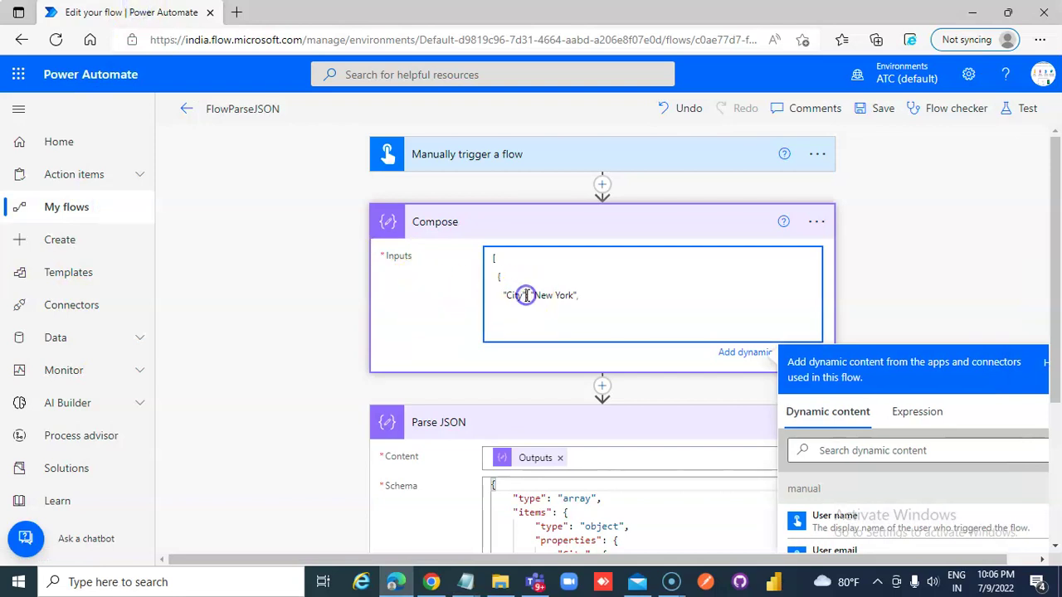
key(ctrl+a)
text([   {     "City": "New York",     "State": "NY"   },   {     "City": "San Francisco",     "State": "CA"   } ])
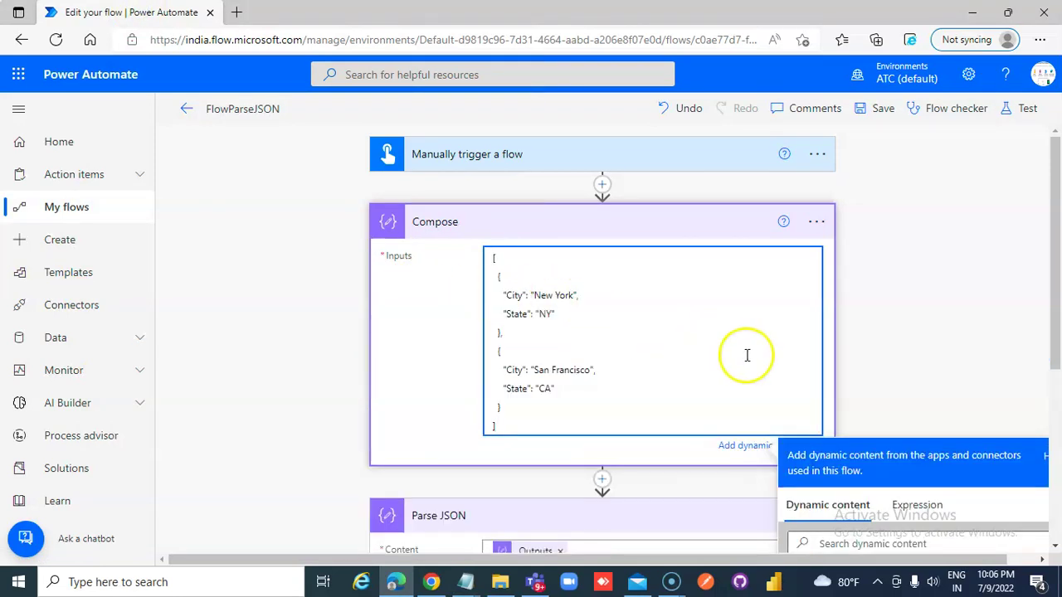
click(873, 116)
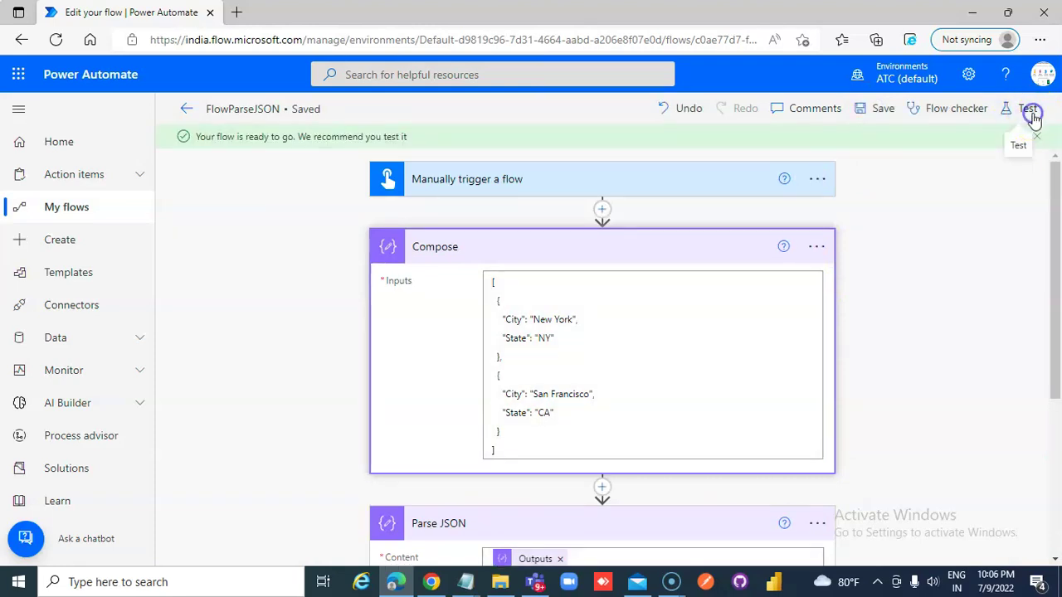
- Run a manual test of the flow and view the successful run
click(1030, 116)
click(828, 169)
click(840, 537)
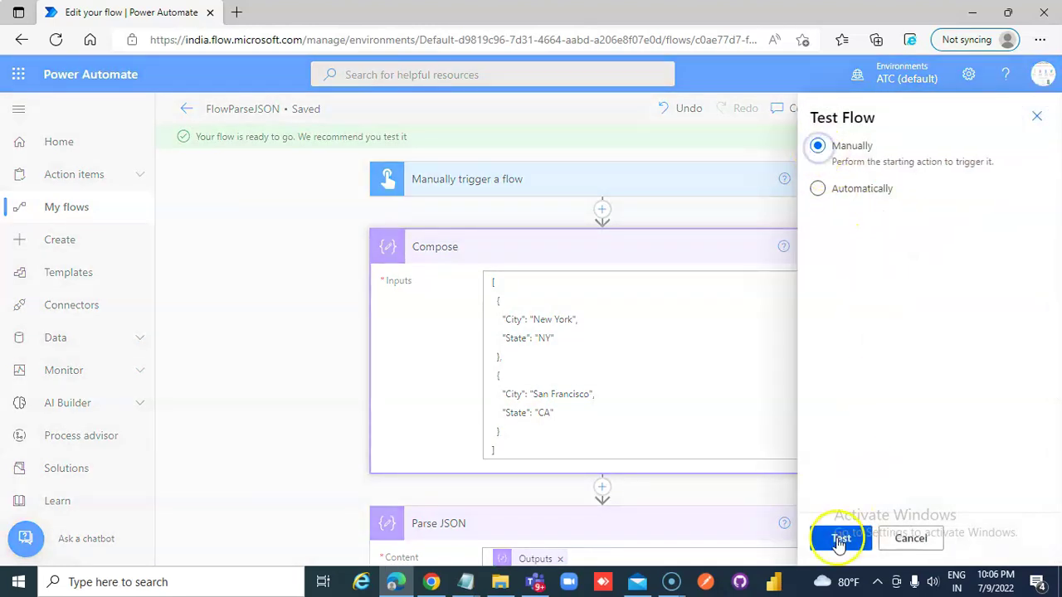
click(845, 537)
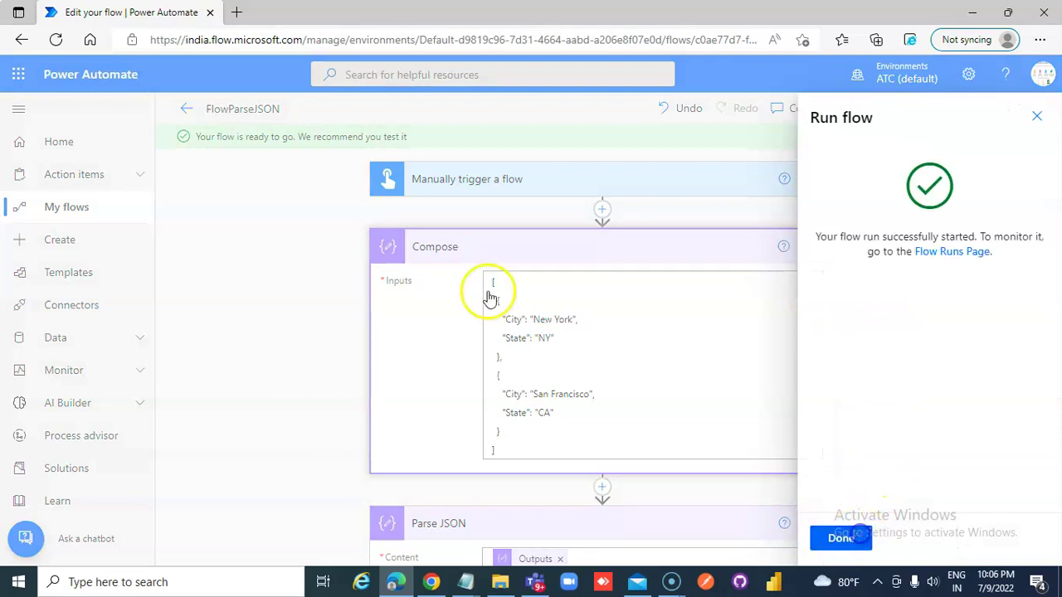
click(840, 537)
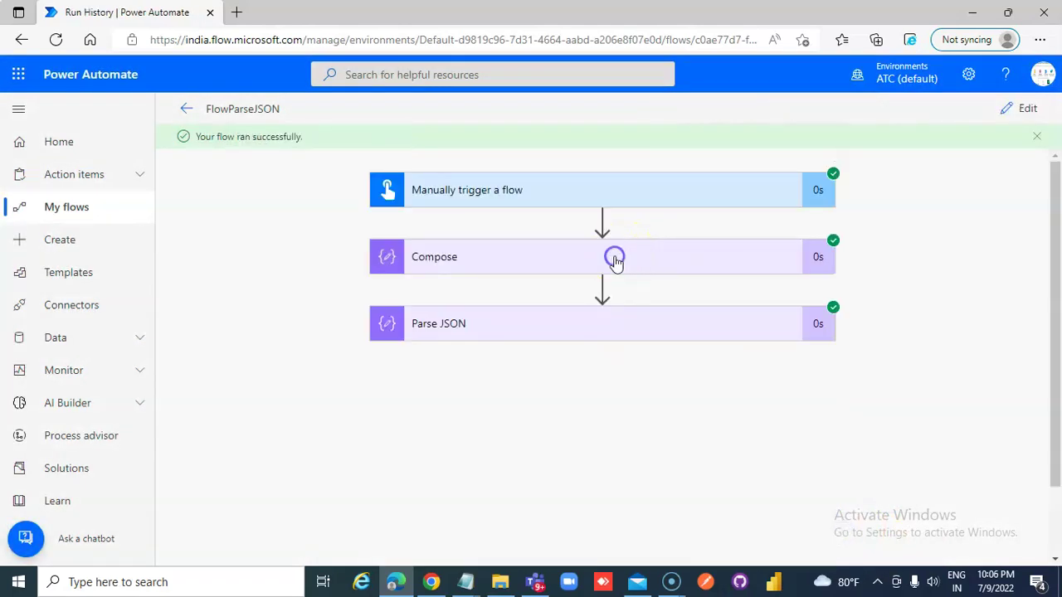
- Review the Compose output and Parse JSON's output body listing New York and San Francisco
click(614, 260)
scroll(675, 450, down, 1)
scroll(896, 441, down, 3)
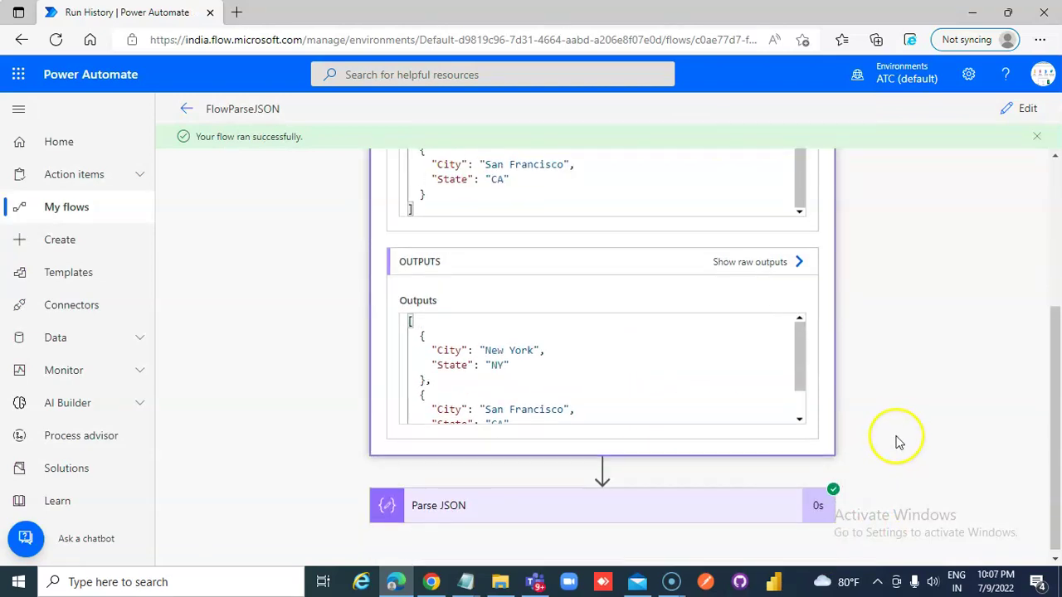
scroll(819, 465, down, 2)
scroll(818, 462, down, 3)
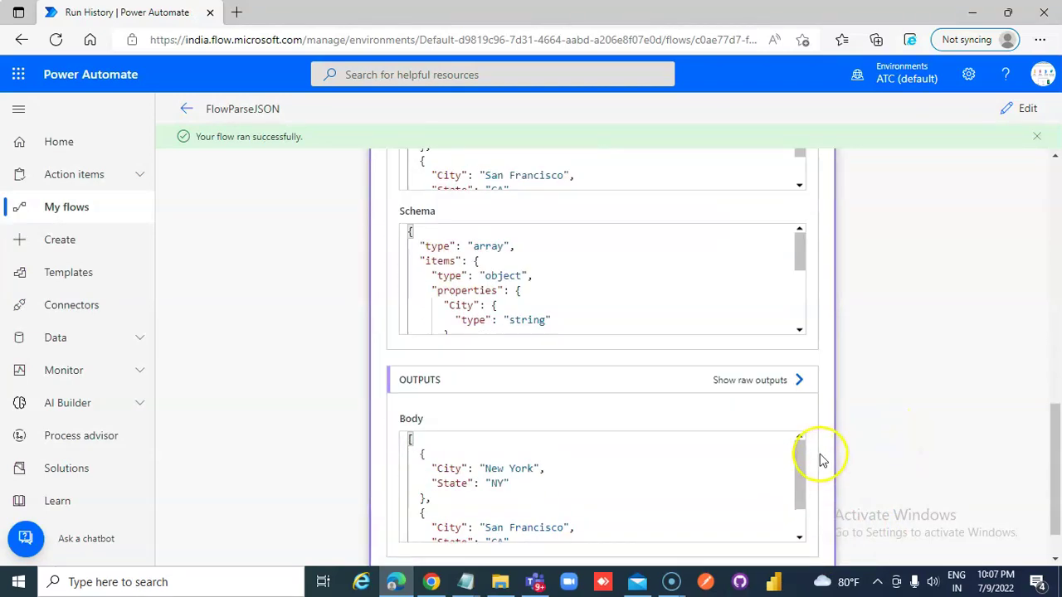
drag(431, 415, 510, 574)
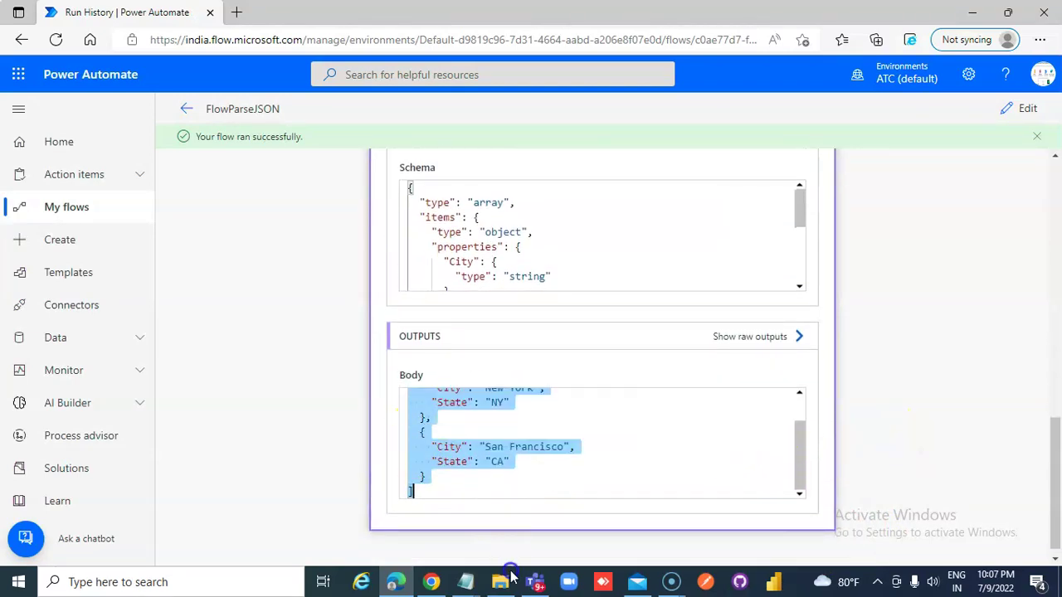
click(909, 454)
scroll(941, 420, up, 4)
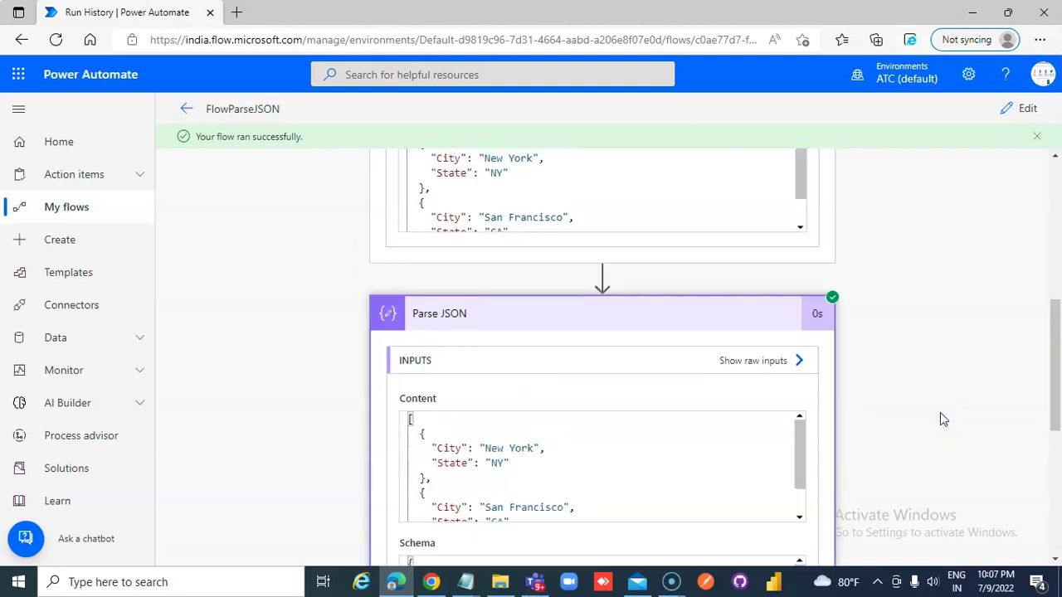